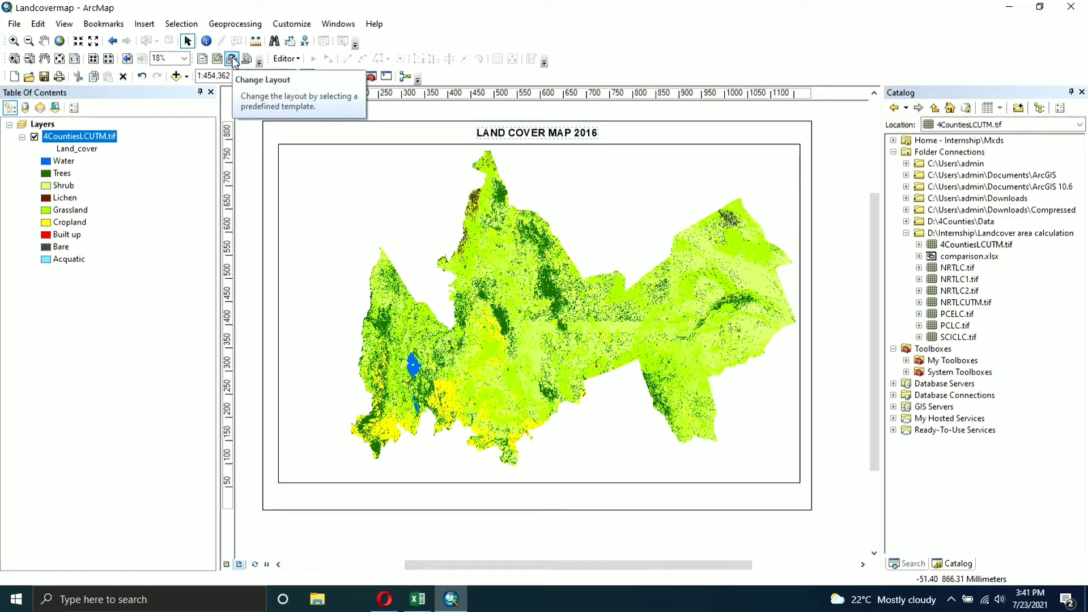
- Insert a legend for the 4CountiesLCUTM.tif land cover layer, keeping every wizard default
left_click(296, 291)
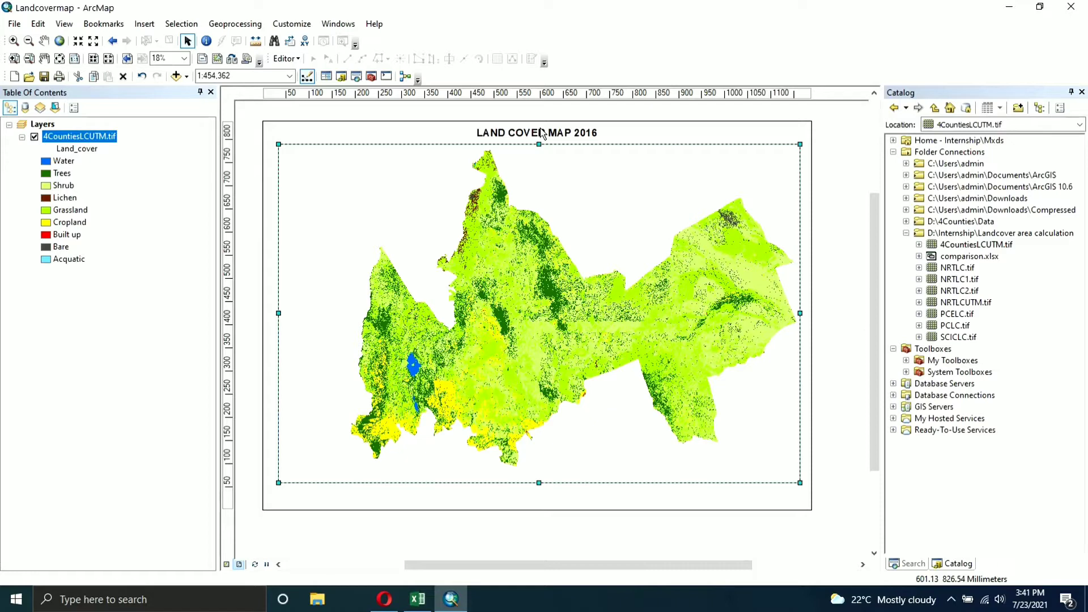
left_click(144, 24)
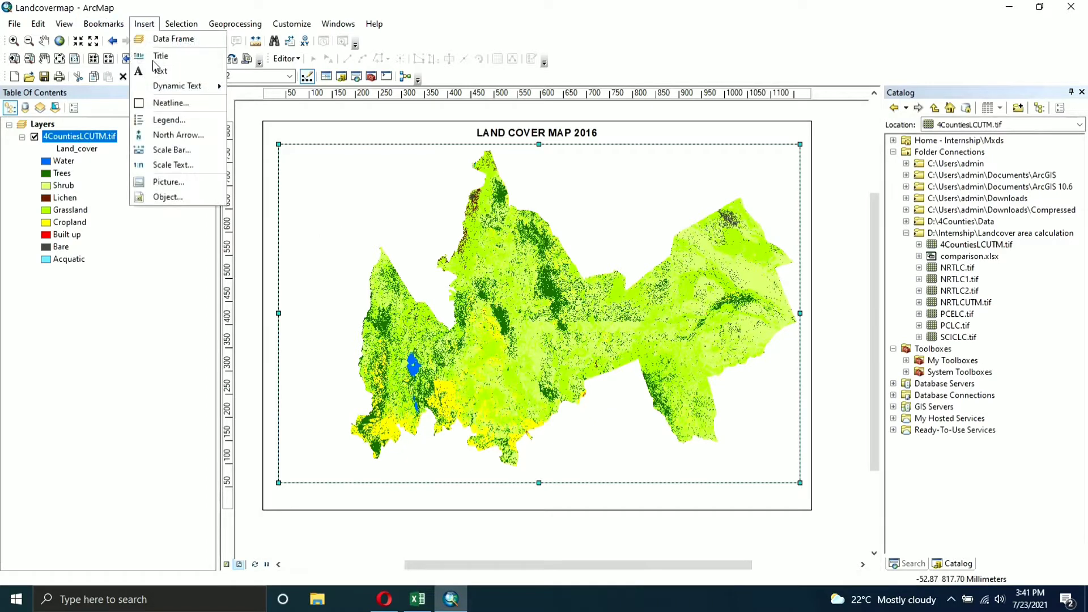
left_click(169, 121)
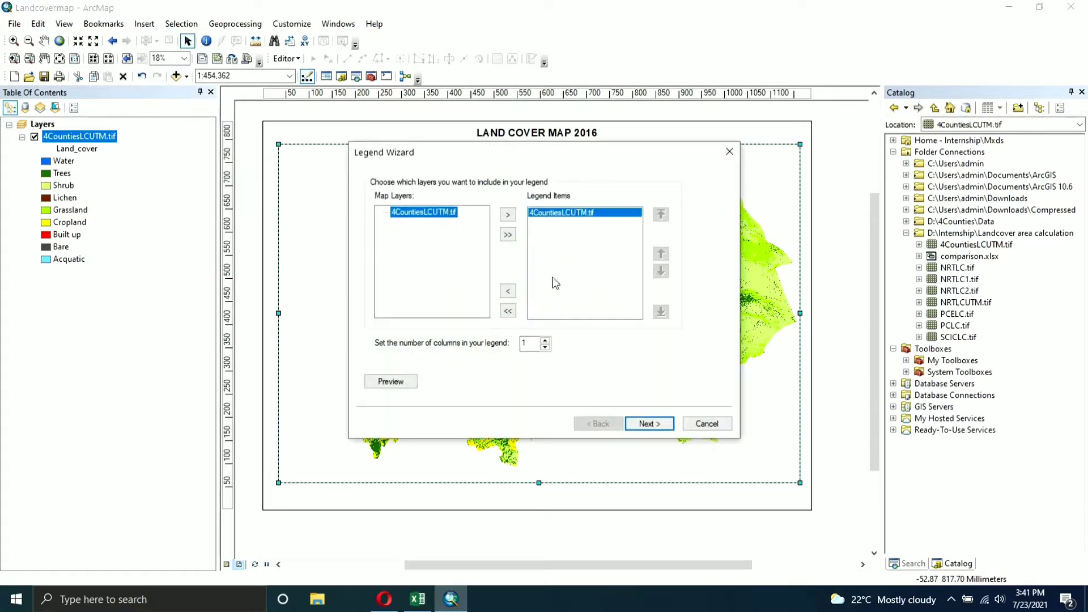
left_click(642, 425)
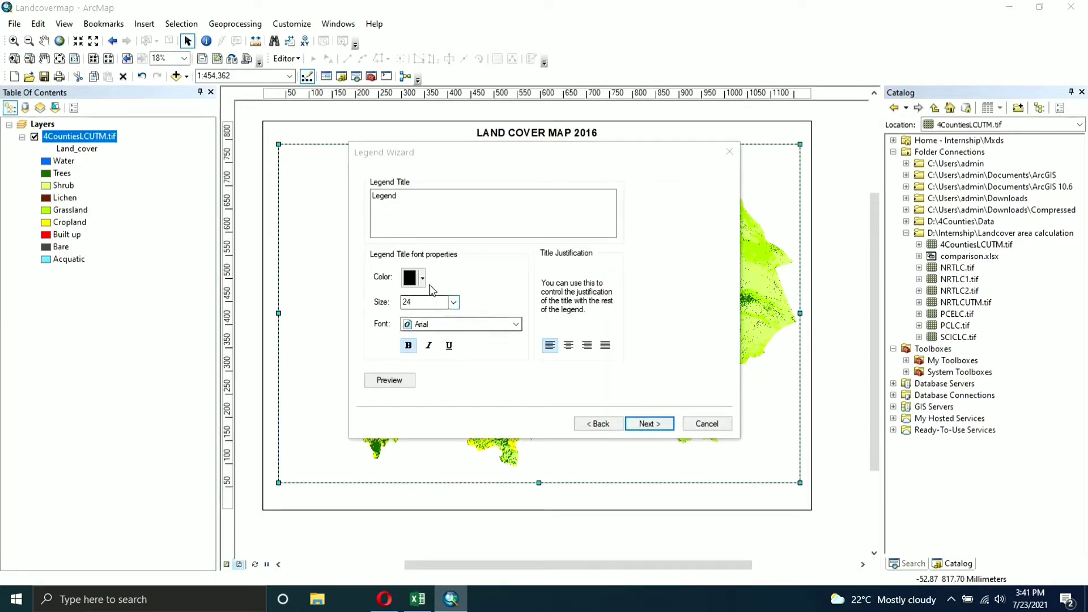
left_click(649, 425)
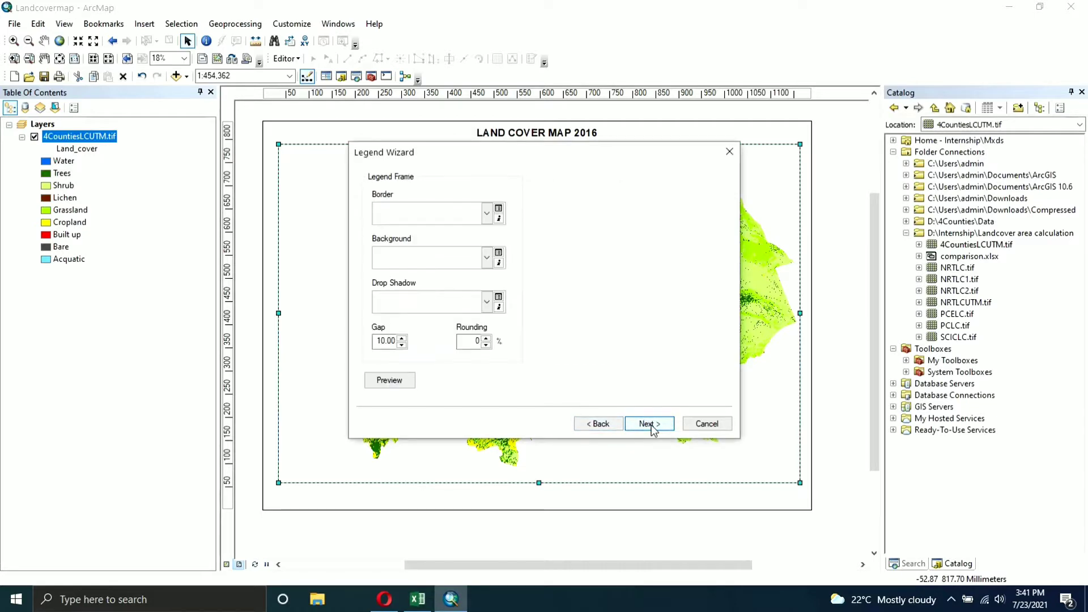
left_click(649, 425)
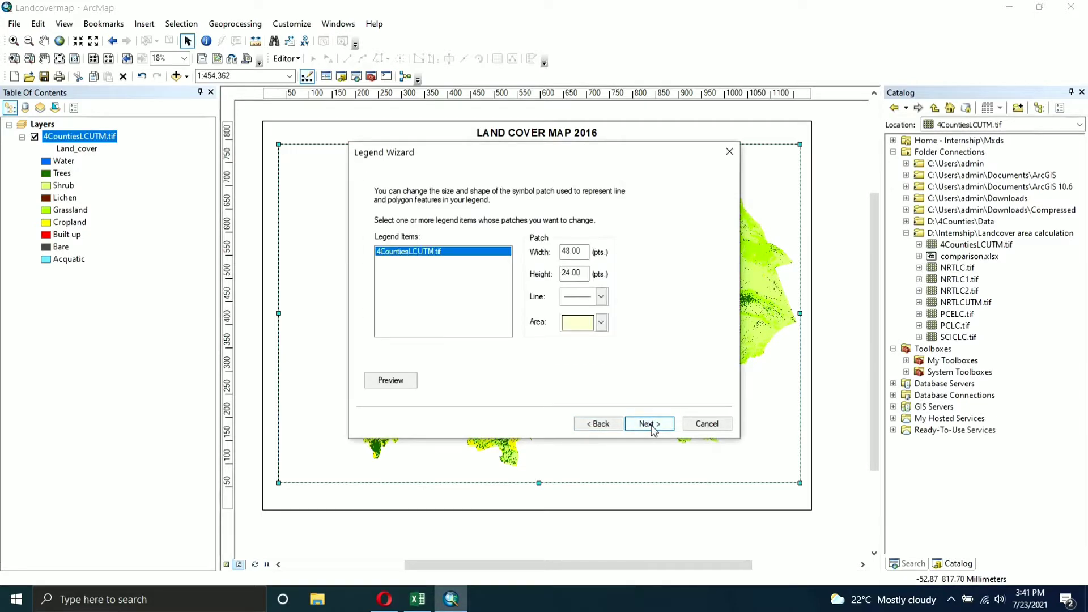
left_click(650, 425)
left_click(650, 424)
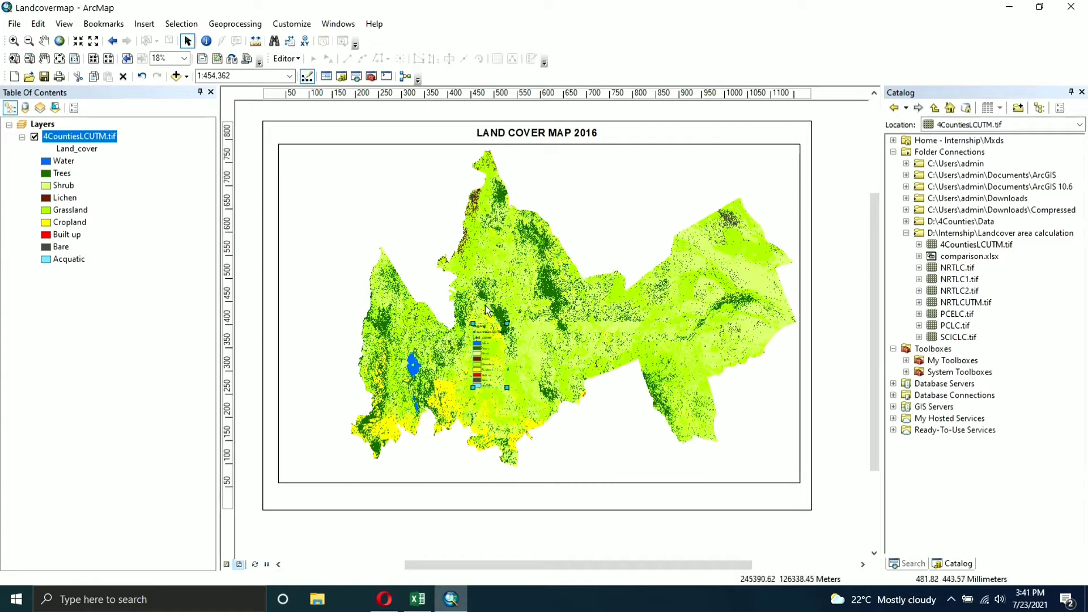
- Drag the legend to the map's lower left, enlarge it, and bring up Legend Properties
left_click_drag(488, 352, 301, 401)
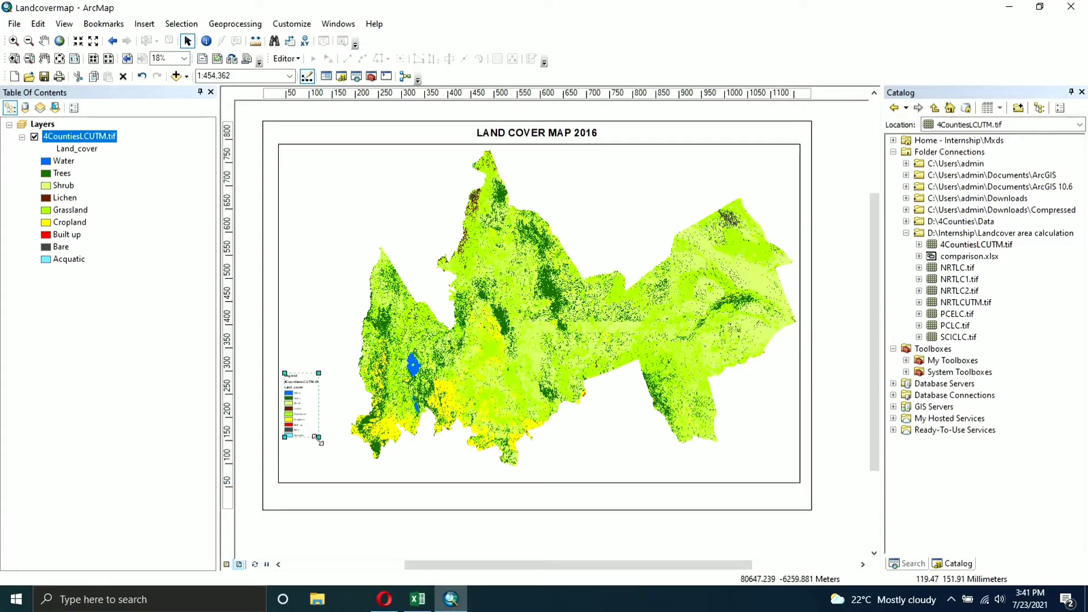
left_click_drag(319, 437, 342, 478)
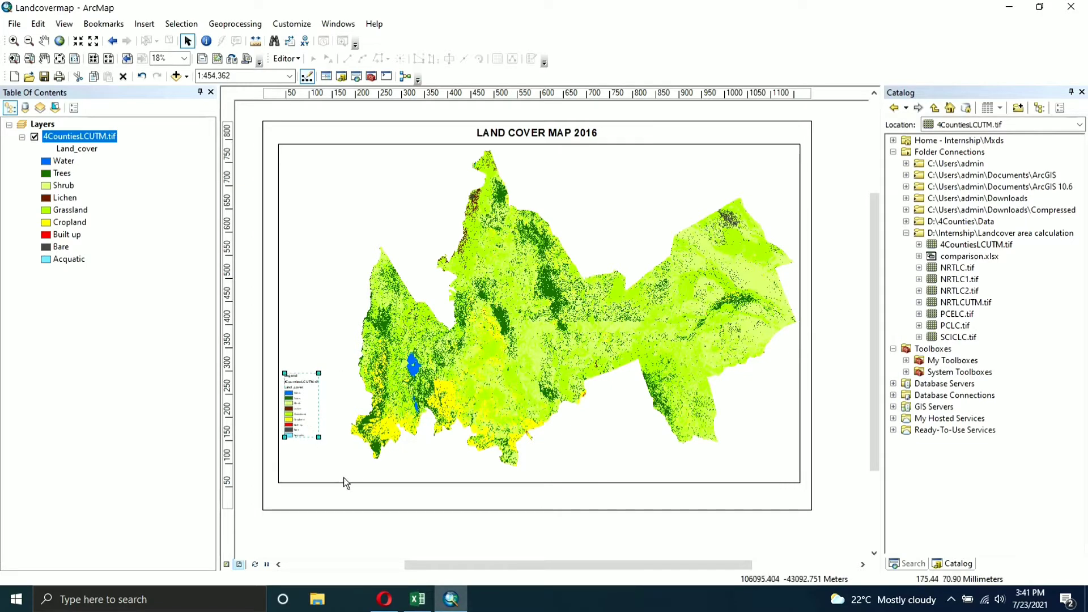
double_click(316, 425)
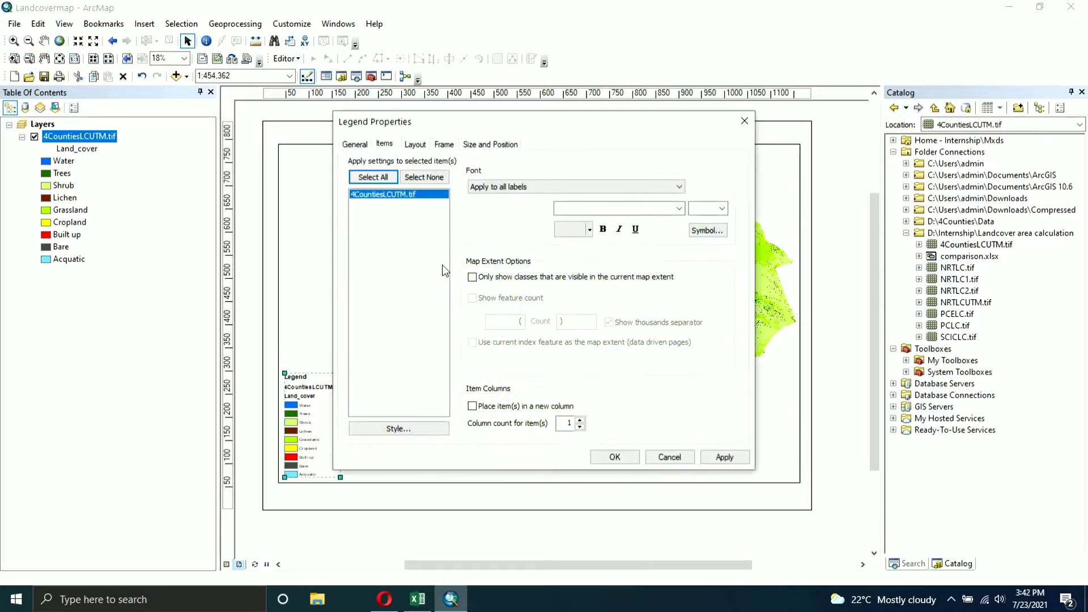
- Change the legend item style to hide the layer name and show the Land_cover heading
left_click(399, 429)
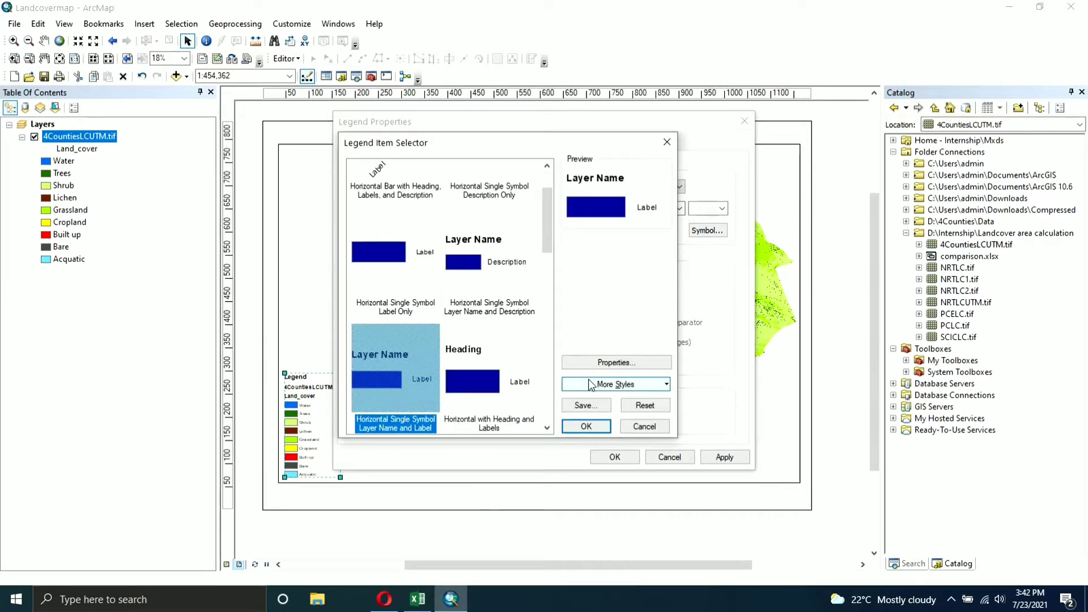
left_click(587, 367)
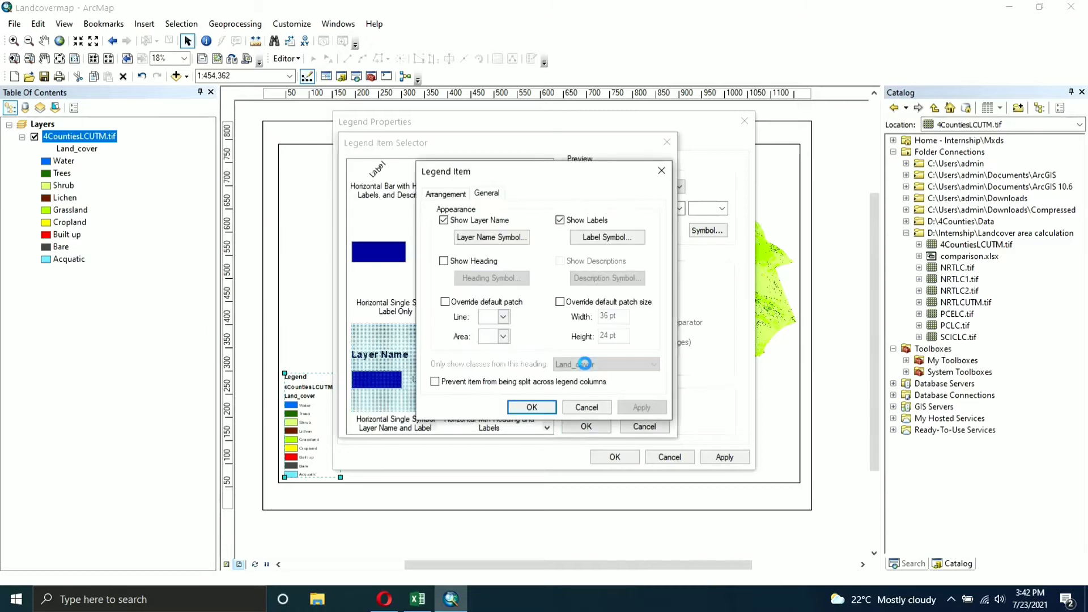
left_click(444, 221)
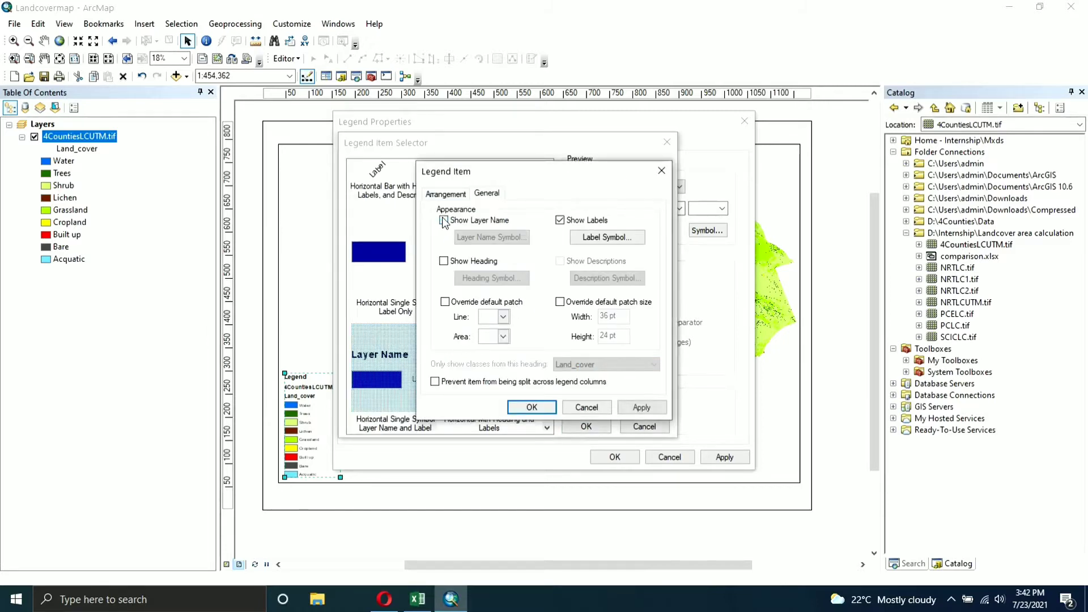
left_click(444, 262)
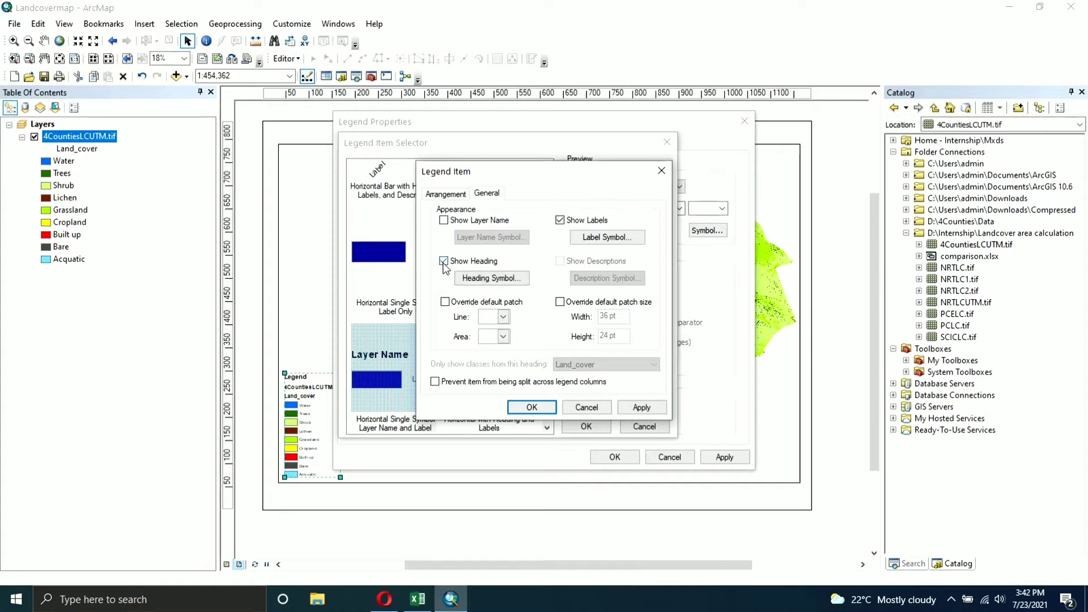
left_click(532, 408)
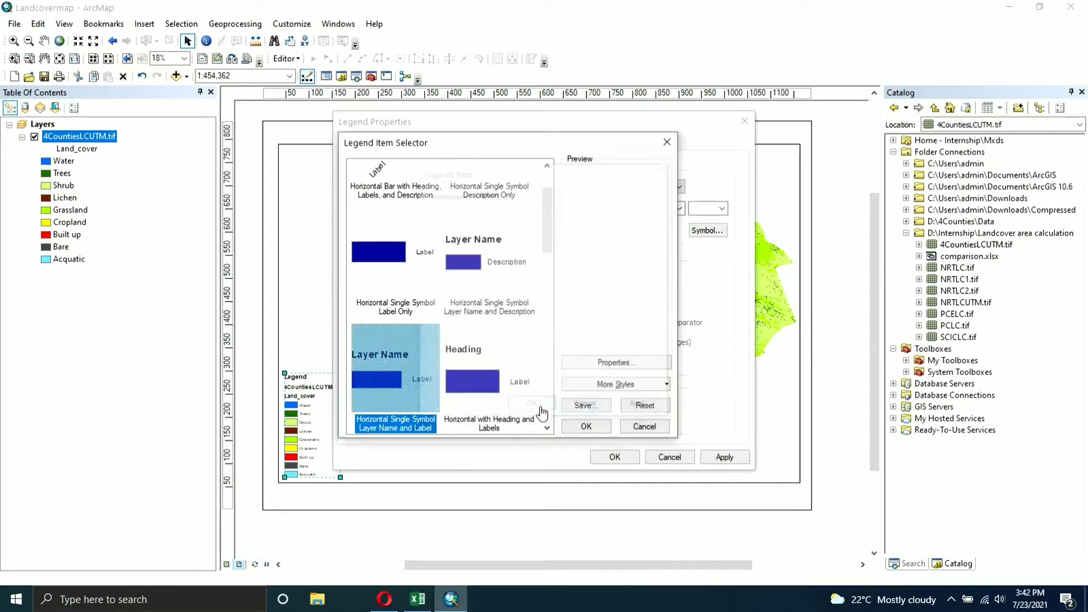
left_click(580, 426)
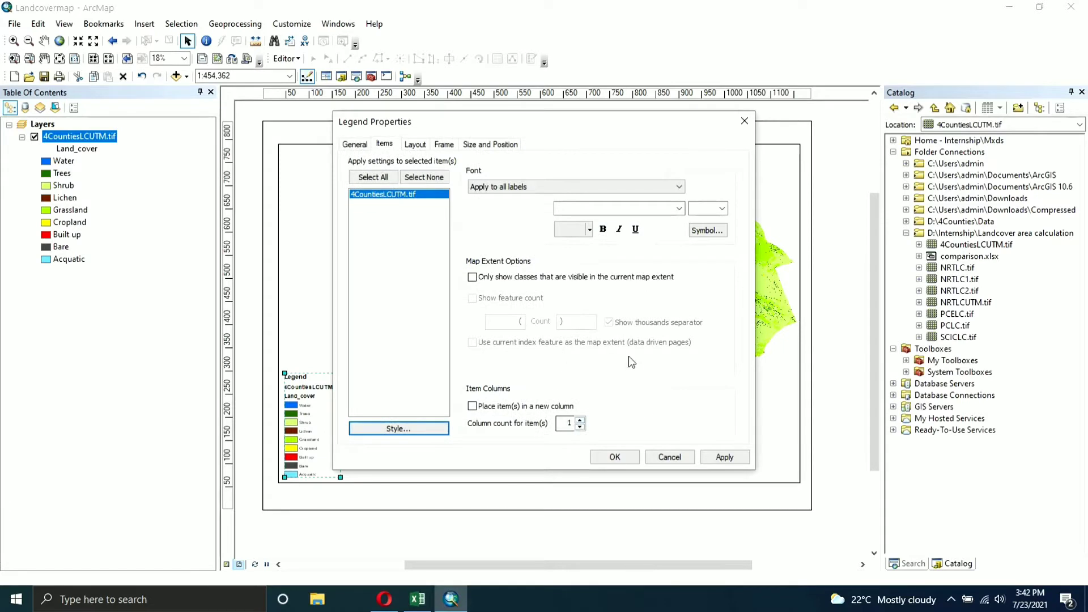
- Apply the new item style and set the legend label font size to 52
left_click(709, 457)
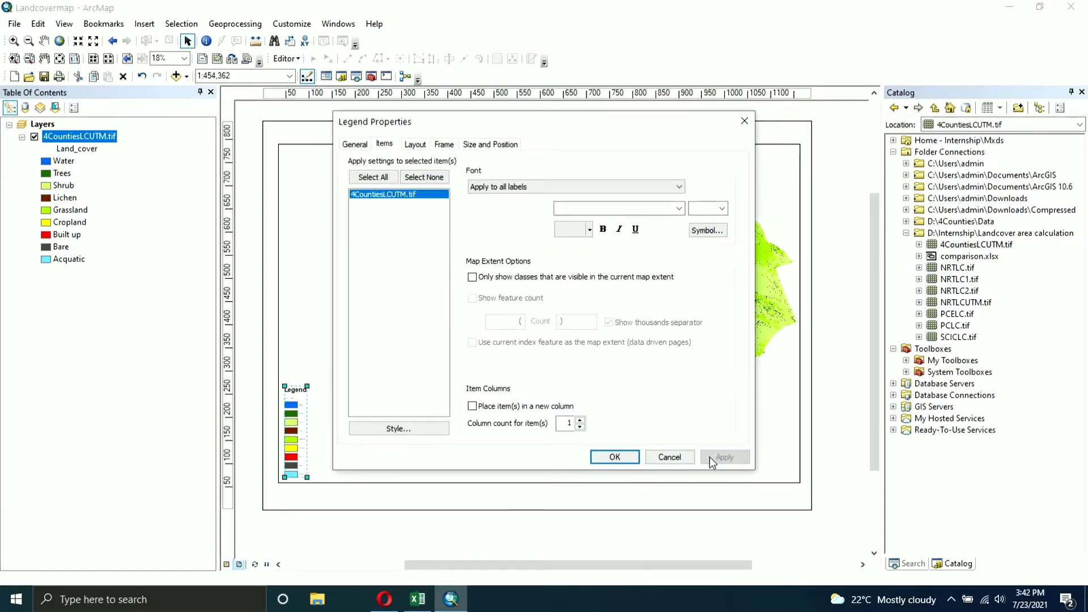
left_click(721, 209)
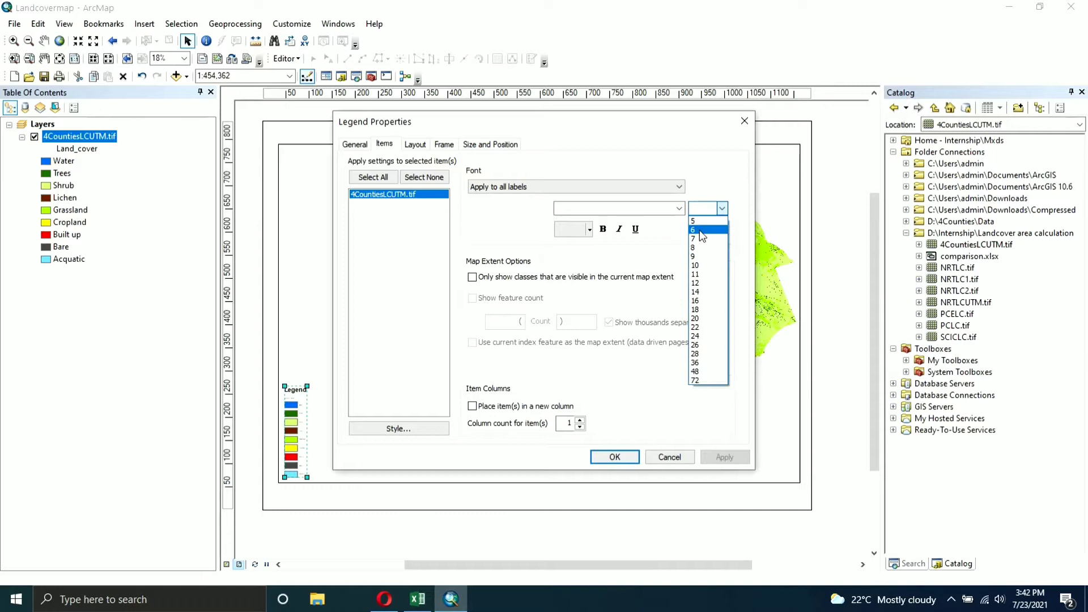
type("52")
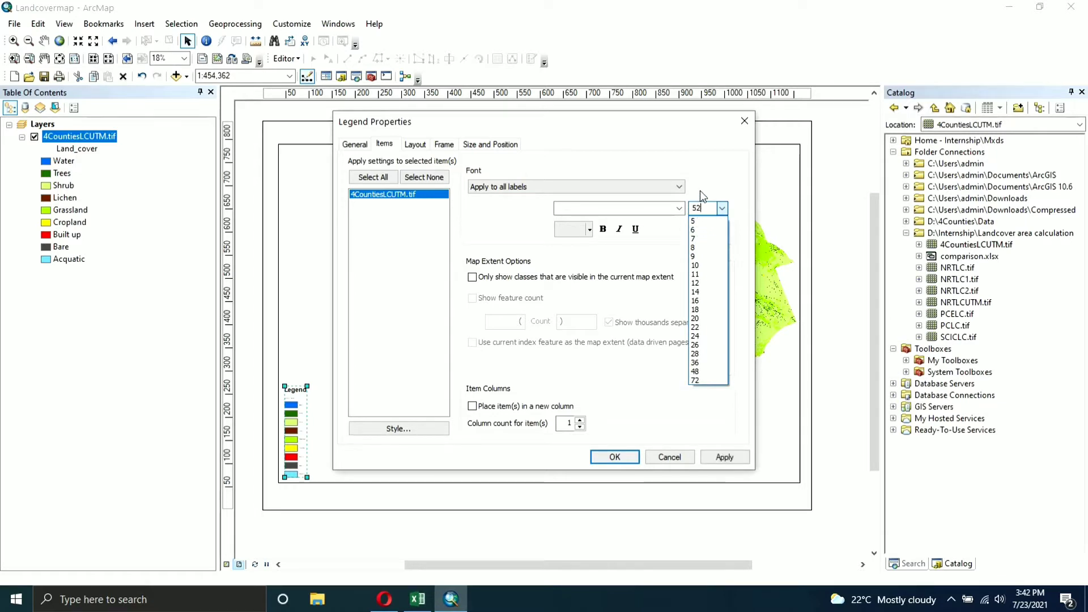
key("Return")
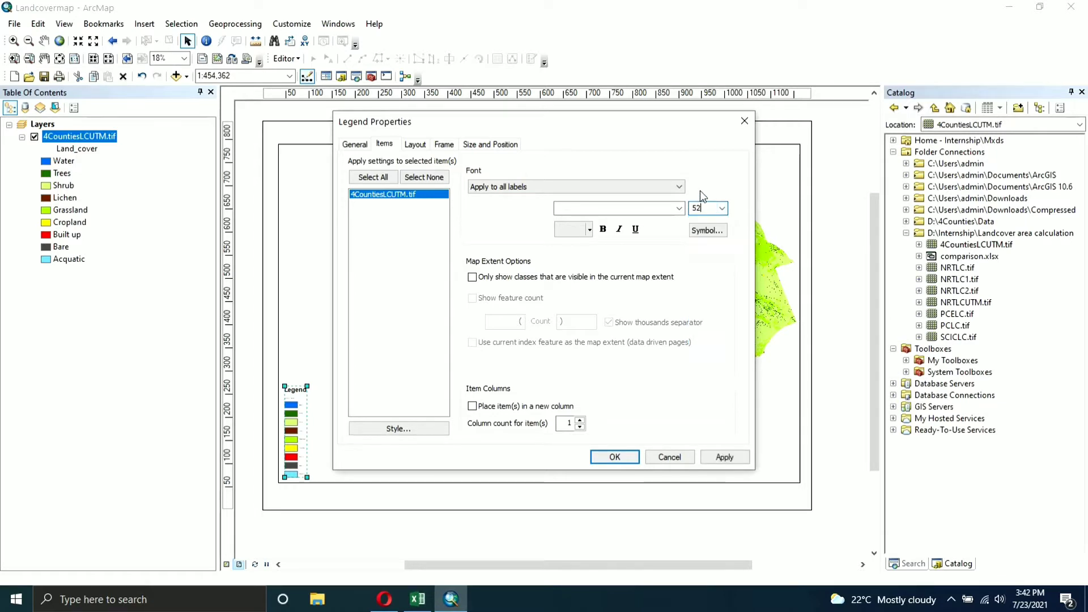
left_click(713, 456)
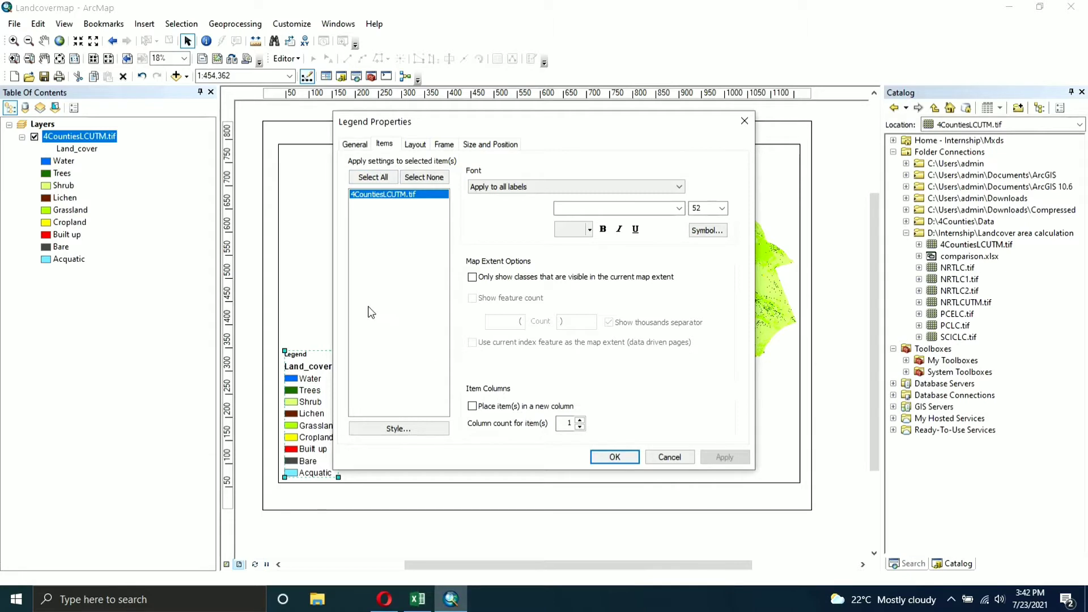
- Turn off the legend's 'Legend' title on the General tab and close Legend Properties
left_click(352, 145)
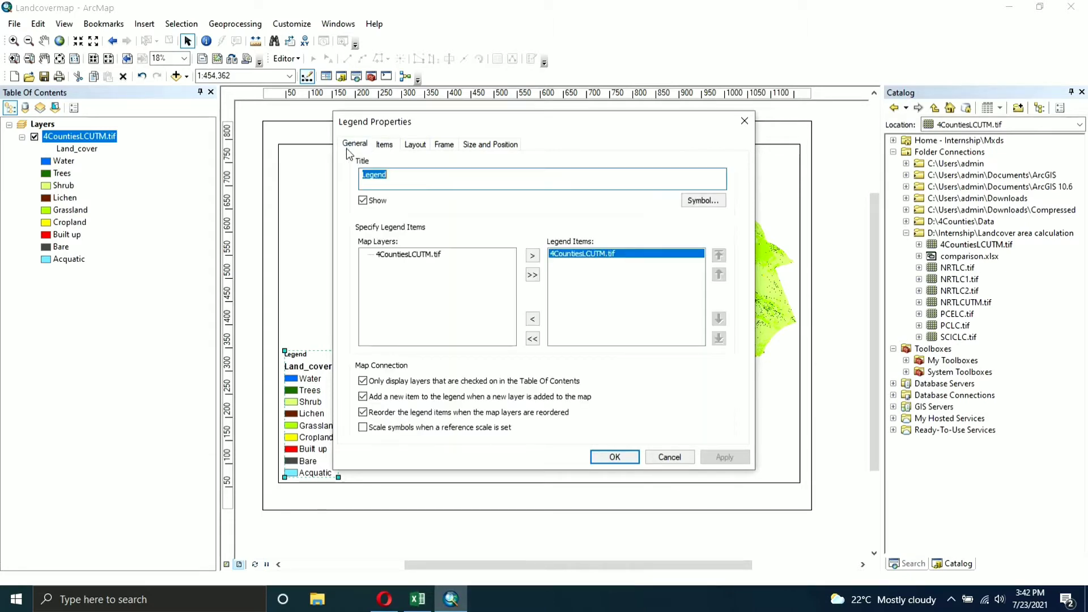
left_click(362, 200)
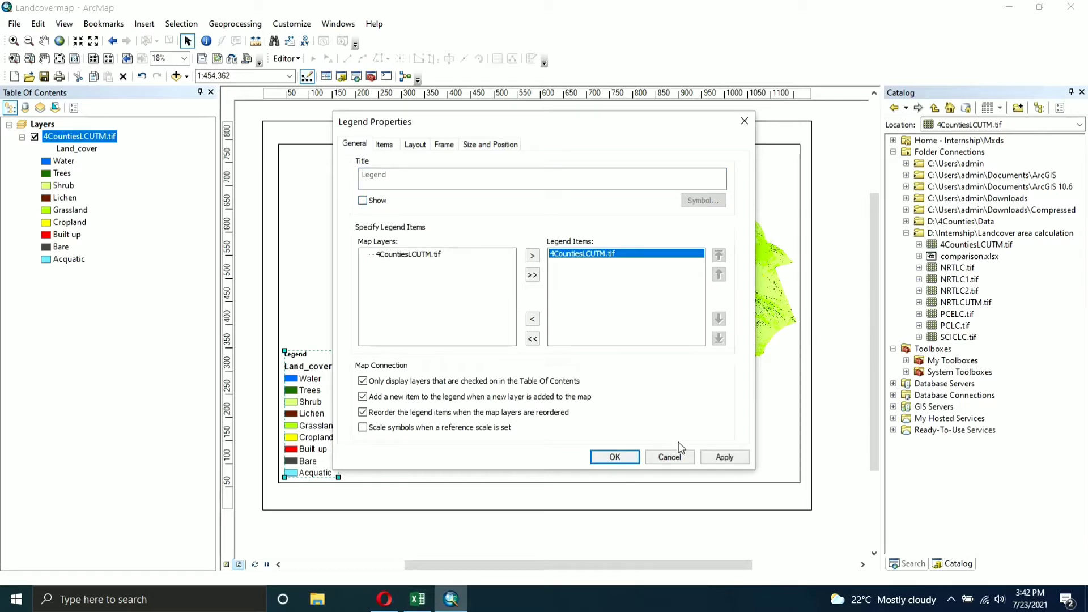
left_click(630, 458)
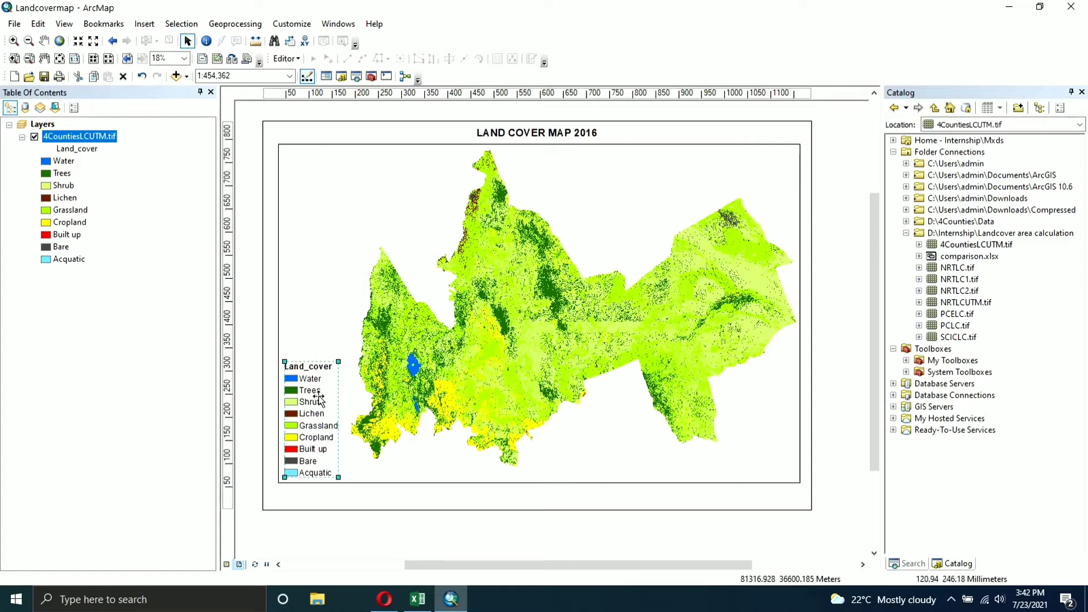
left_click(315, 284)
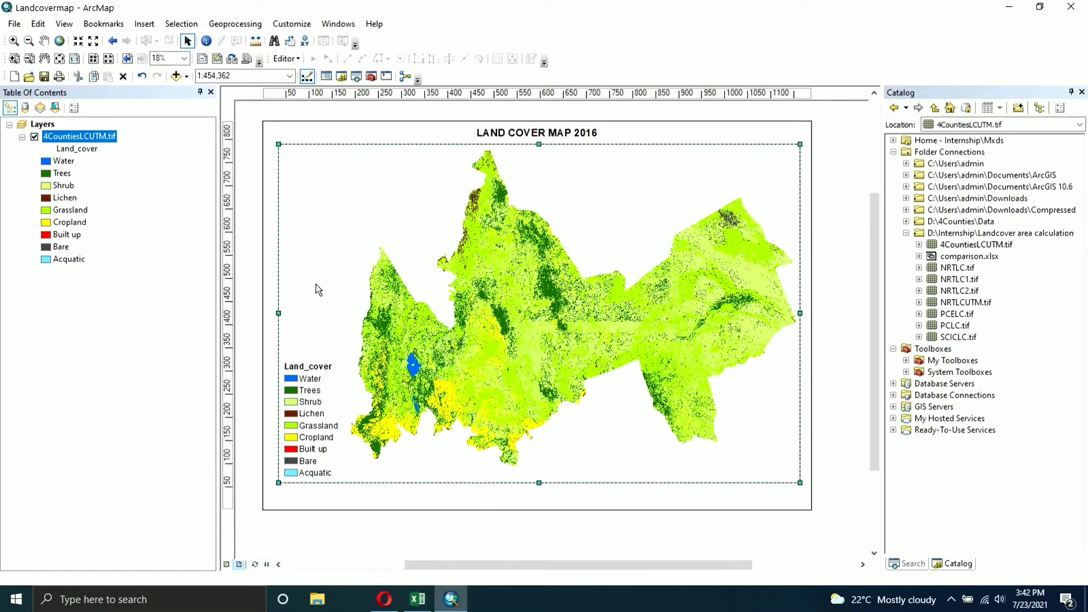
- Insert an Alternating Scale Bar 1 and drag it to the map's lower right
left_click(144, 23)
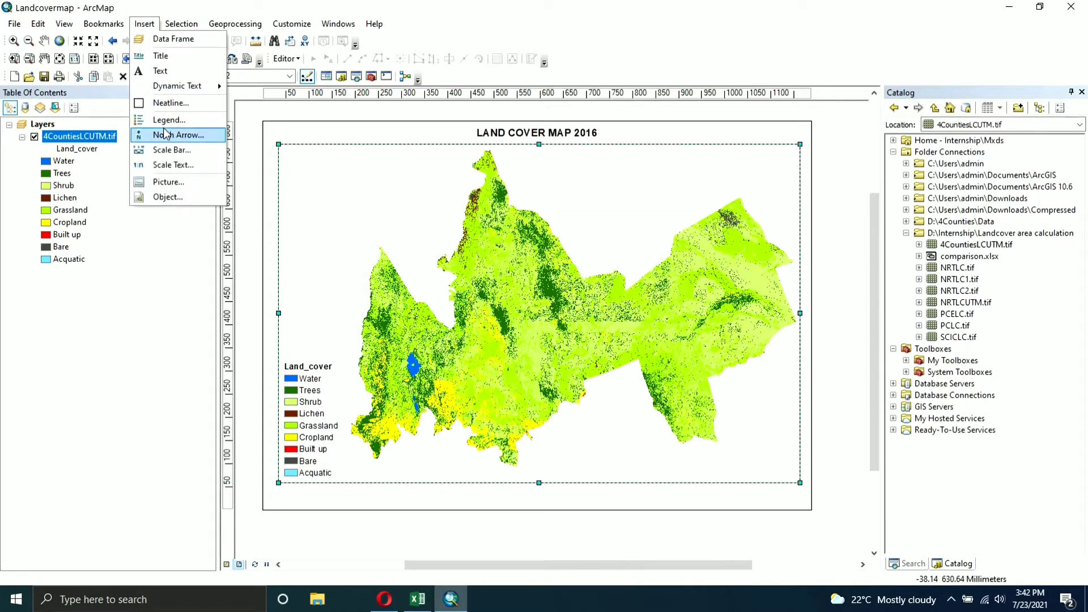
left_click(167, 152)
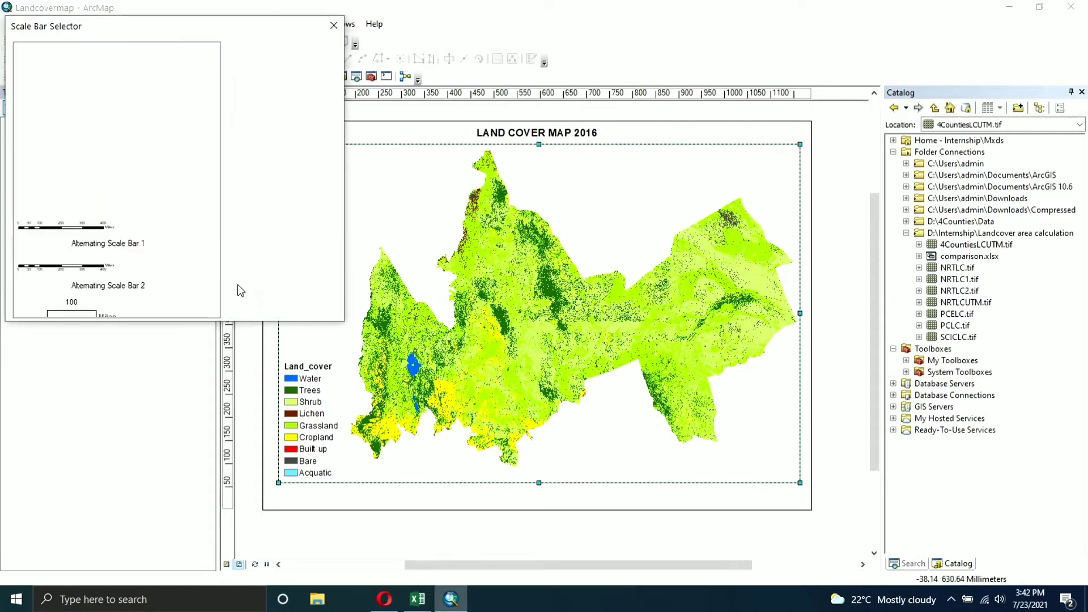
left_click(102, 238)
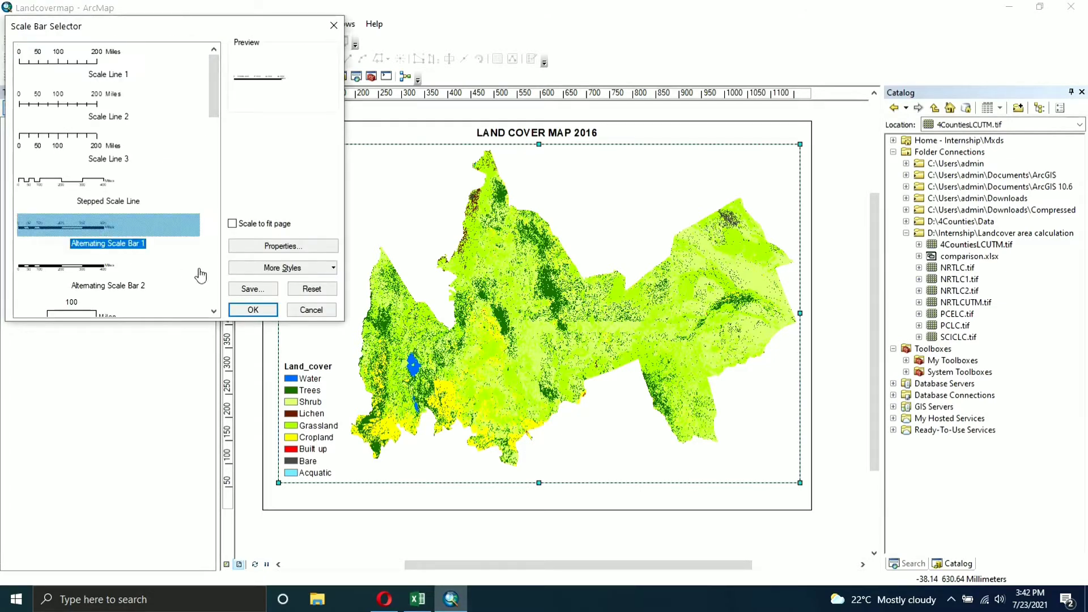
left_click(253, 310)
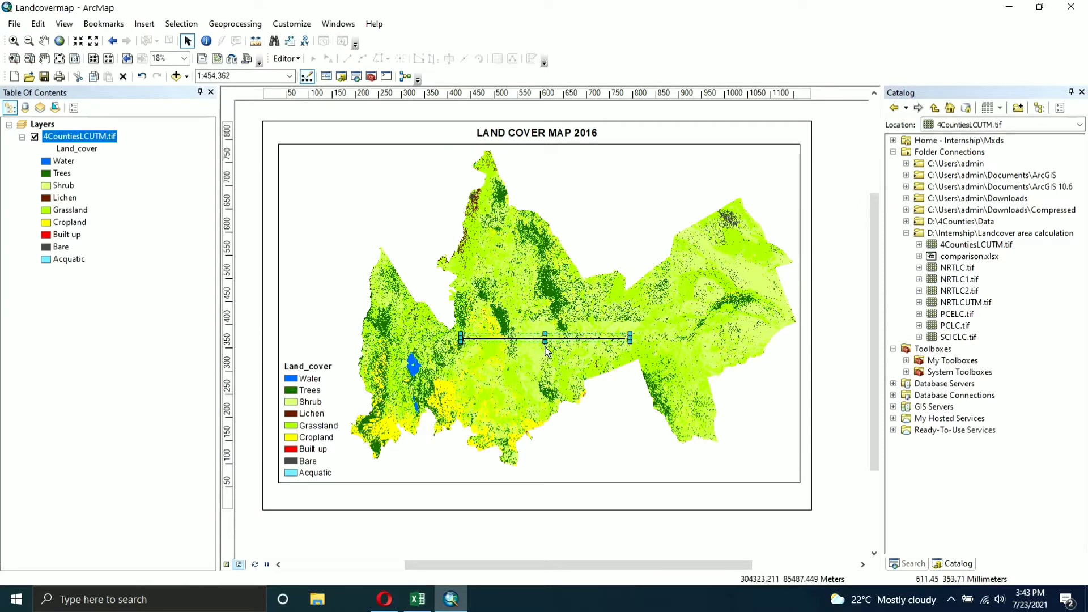
left_click_drag(532, 341, 615, 440)
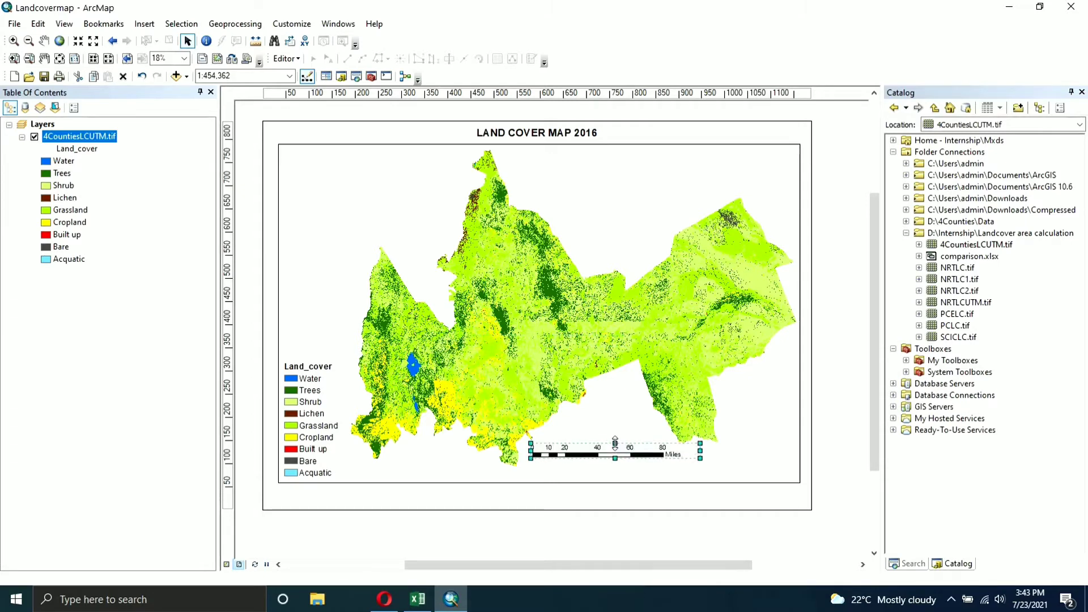
- Set the scale bar's division units to Kilometers with the unit label KM
left_click(632, 451)
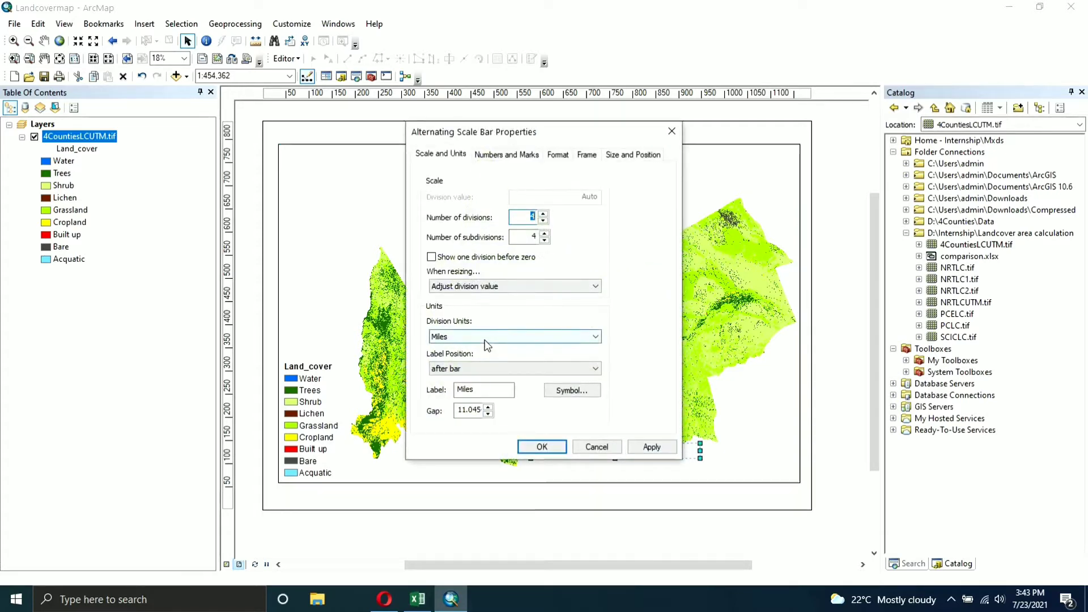
left_click(489, 337)
left_click(466, 394)
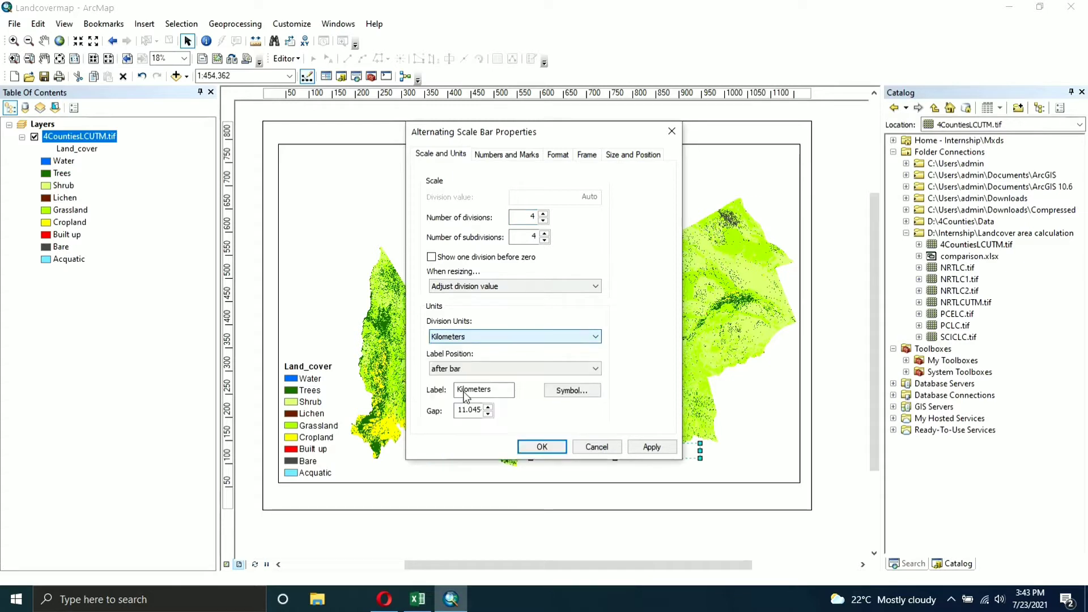
left_click_drag(496, 392, 455, 386)
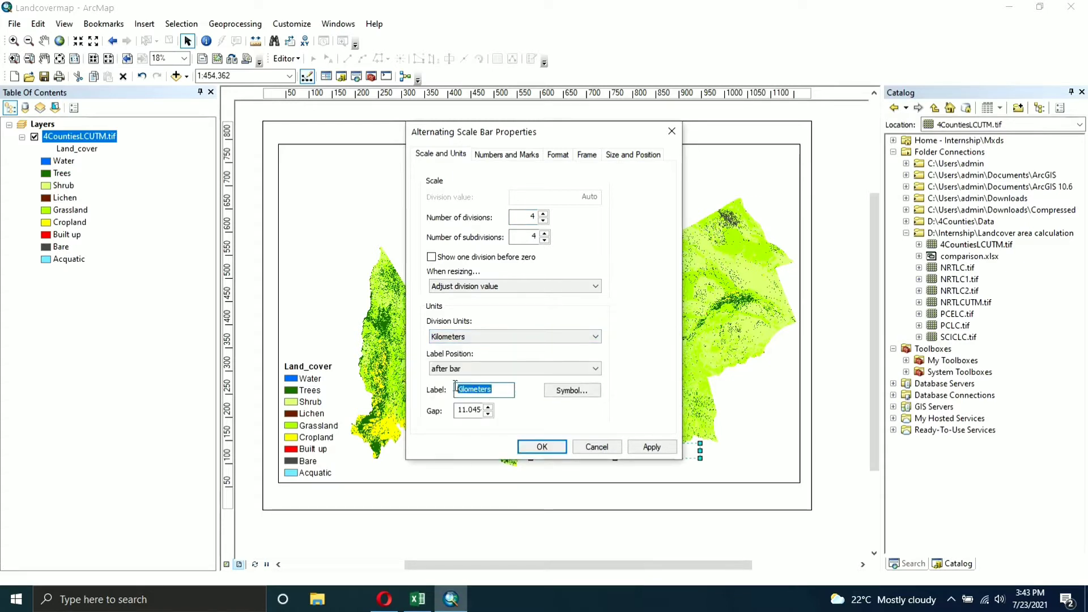
type("KM")
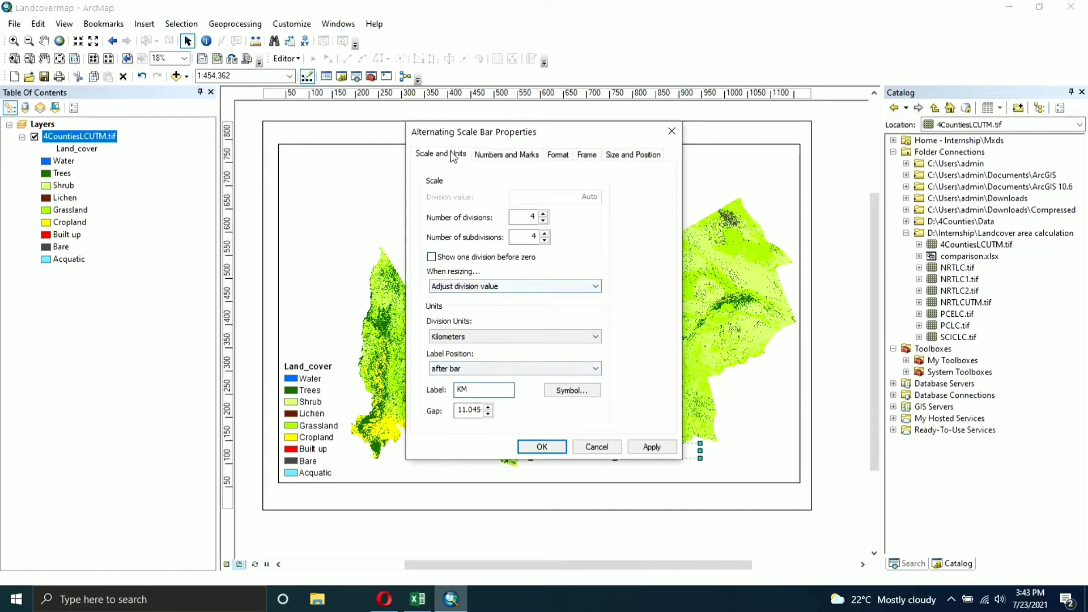
- Number the scale bar at every division (0, 30, 60, 90, 120) and confirm
left_click(483, 161)
left_click(468, 197)
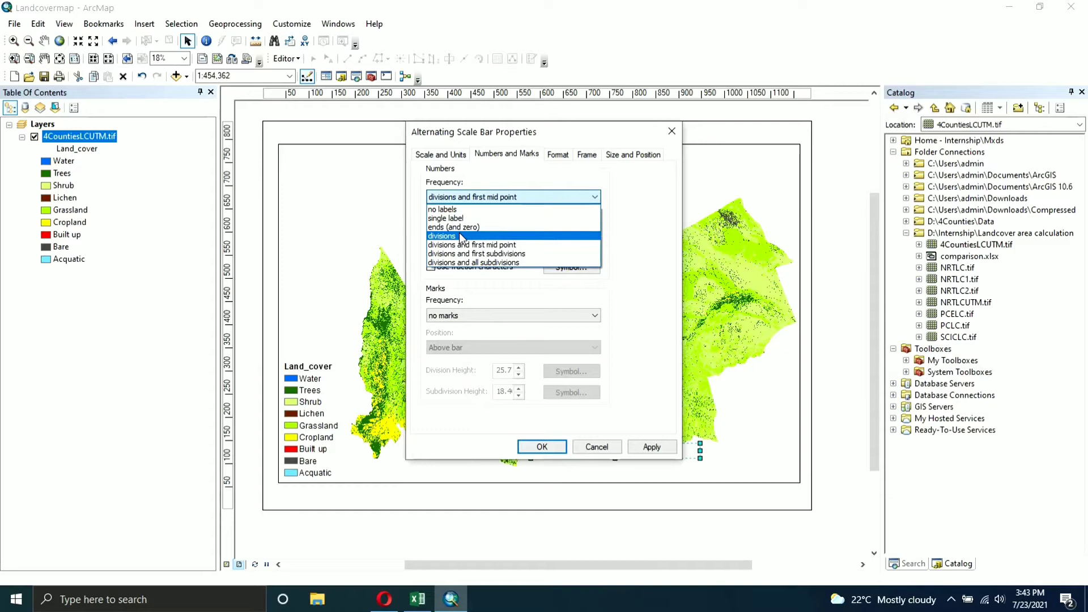
left_click(459, 235)
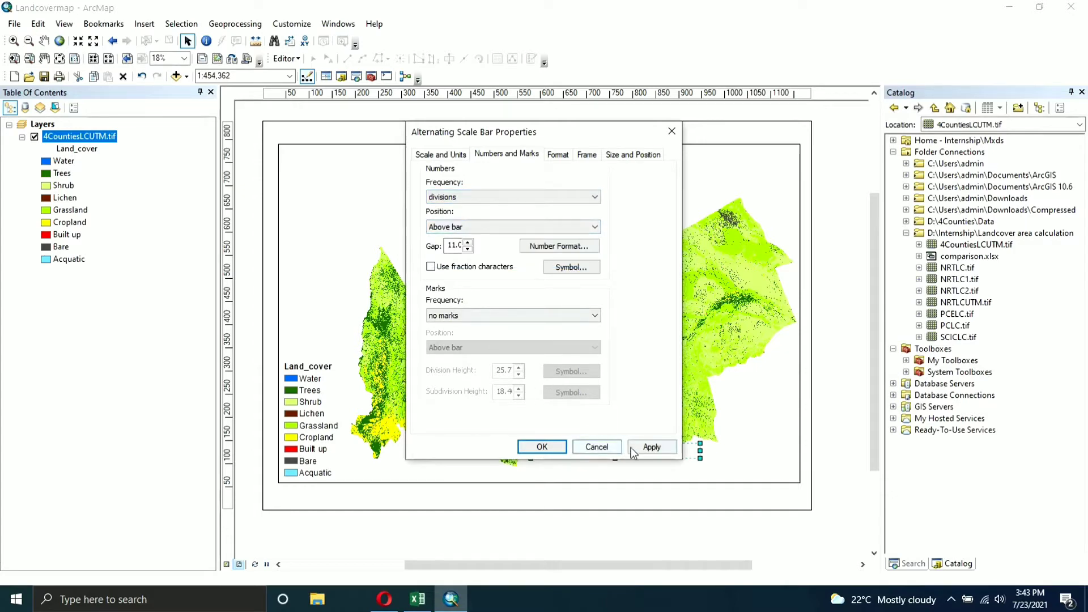
left_click(553, 445)
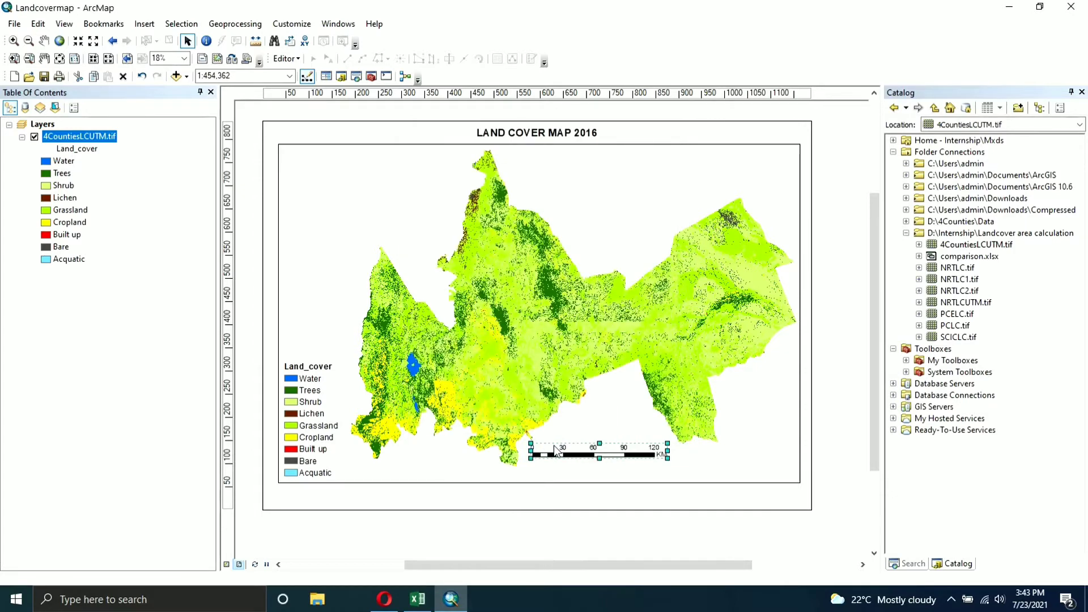
left_click(549, 474)
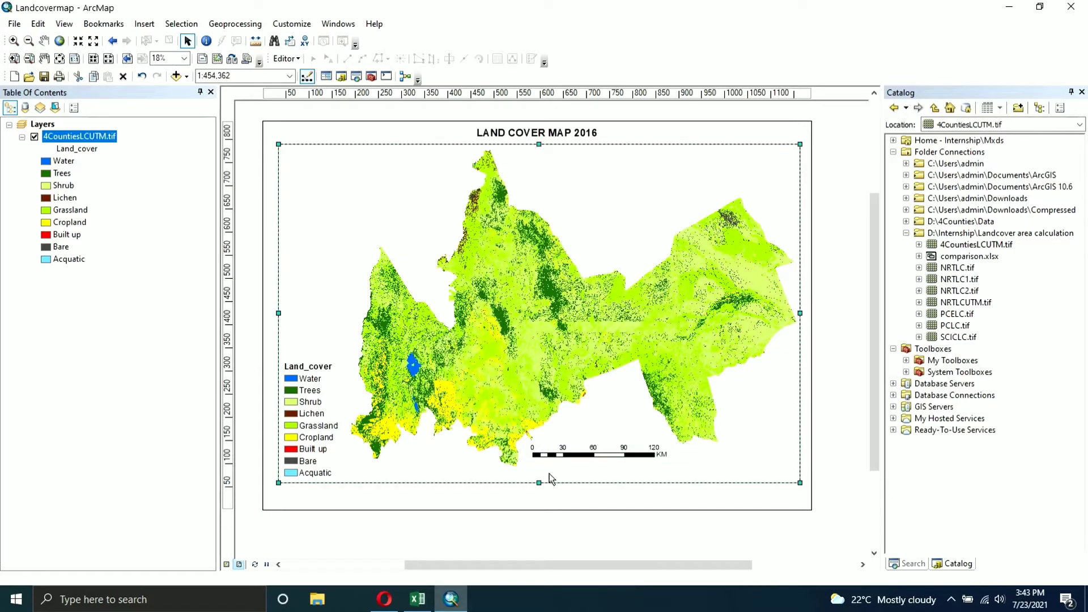
left_click(587, 455)
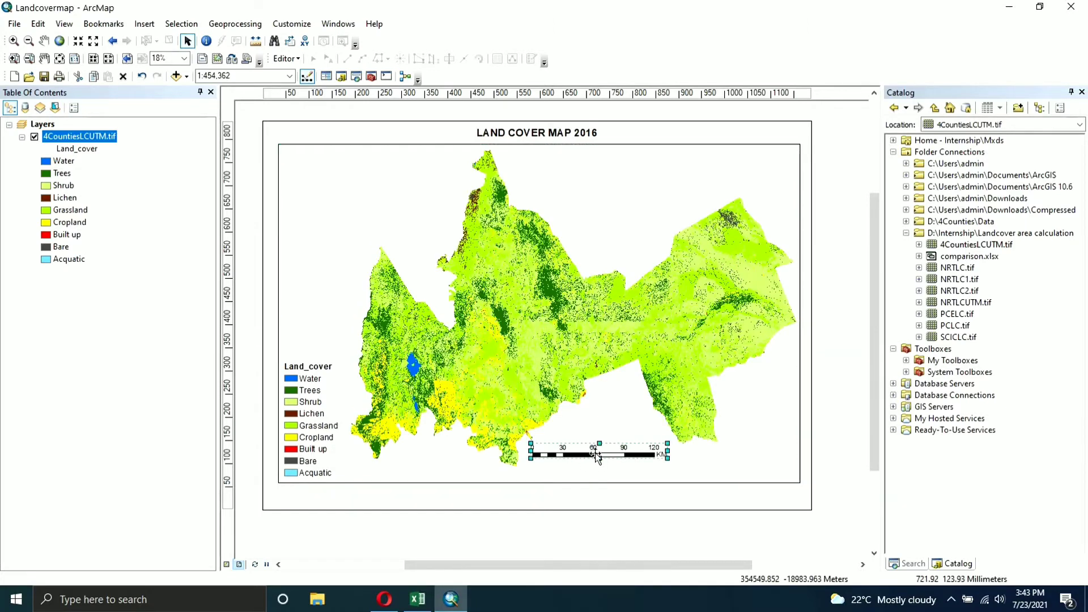
left_click(612, 421)
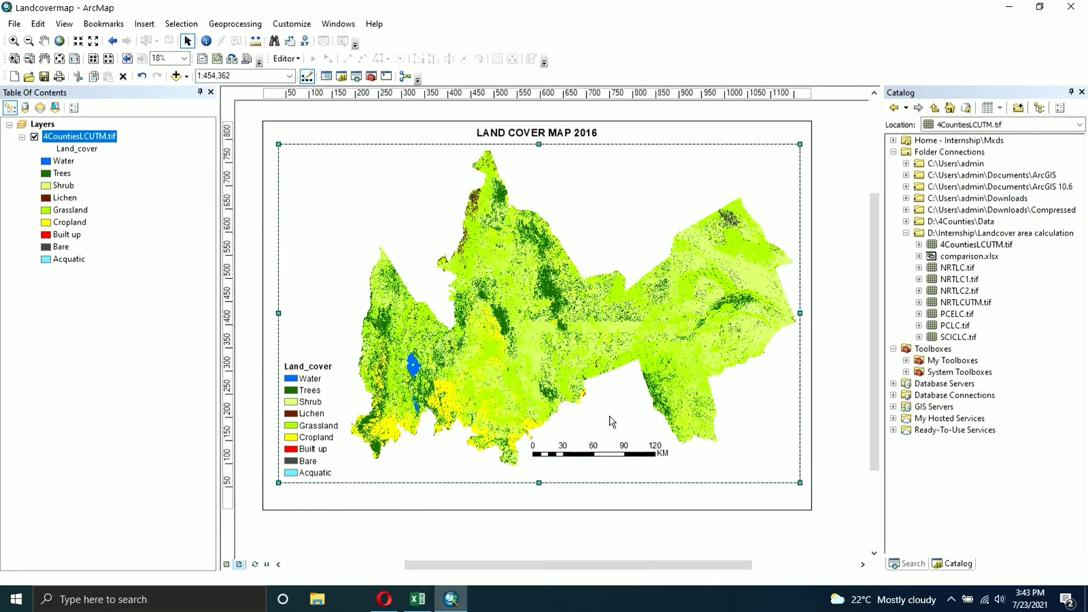
- Insert an ESRI North 3 north arrow, enlarge it and place it at the map's top left
left_click(141, 25)
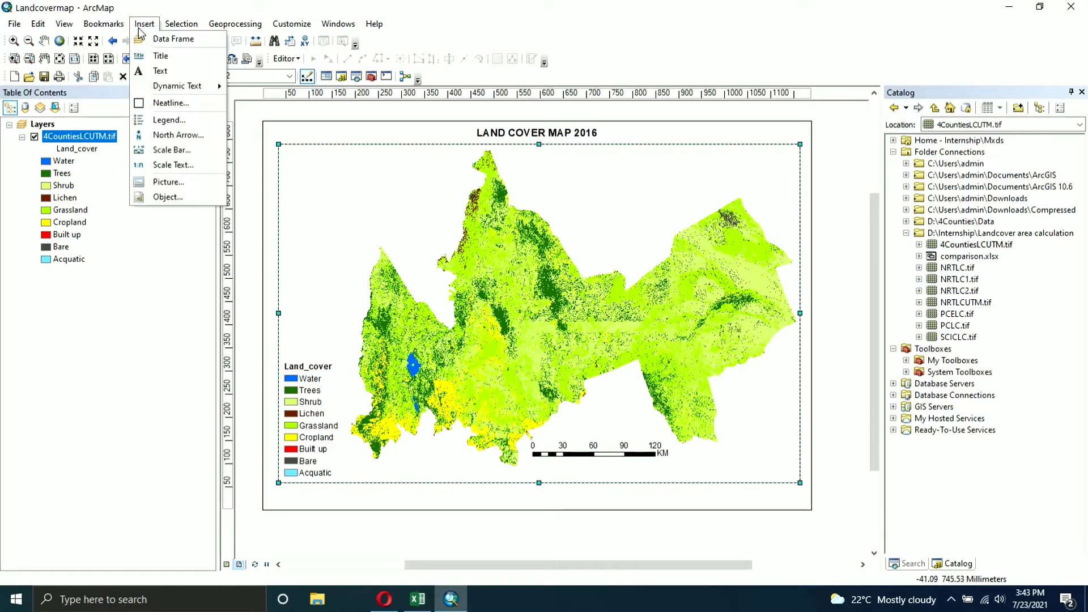
left_click(167, 139)
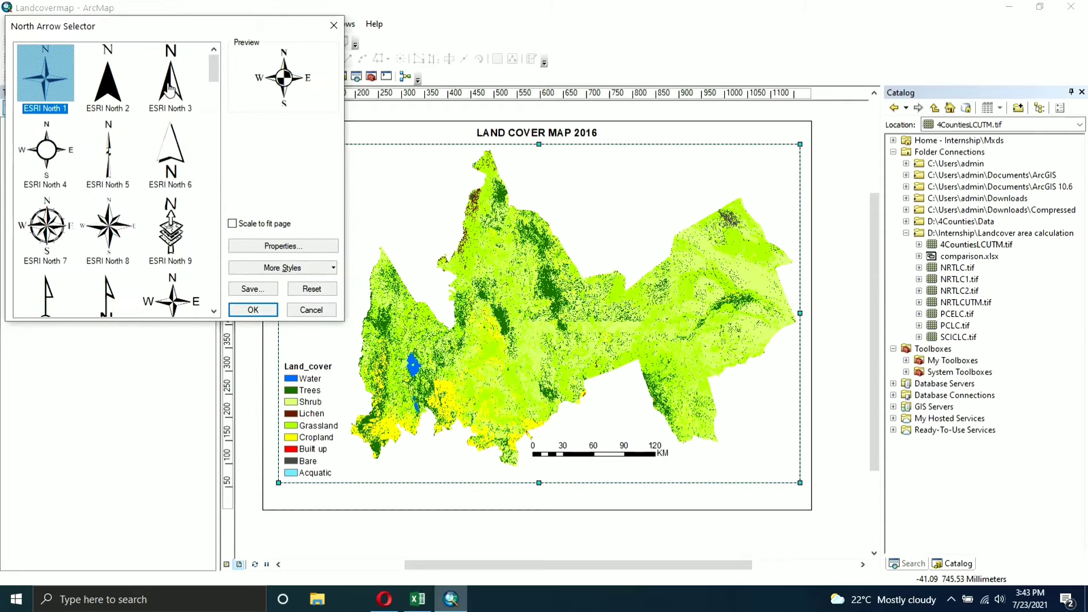
left_click(169, 90)
left_click(253, 310)
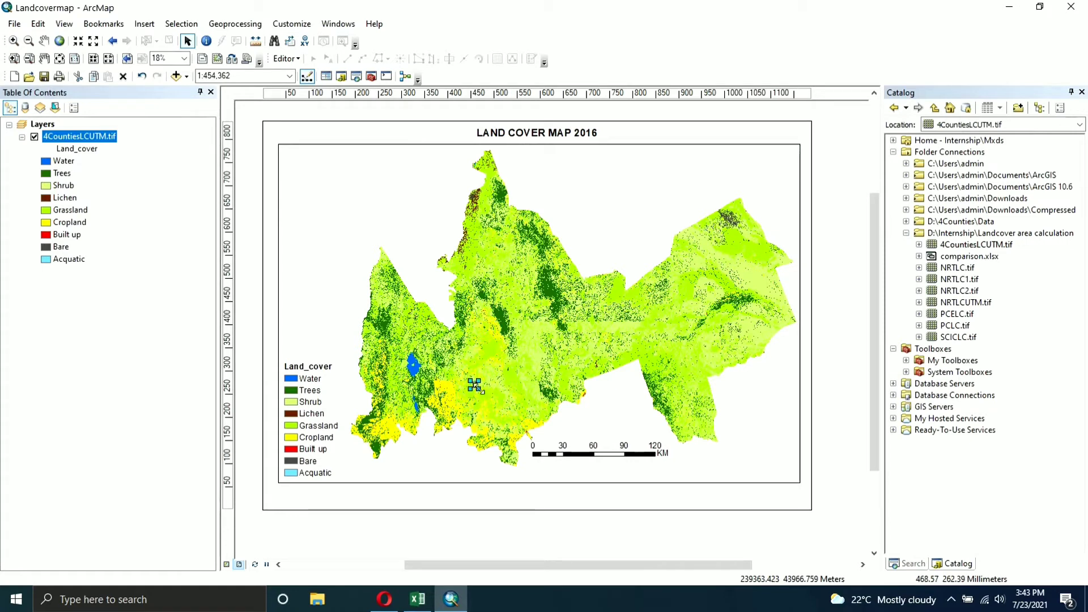
left_click_drag(479, 389, 298, 168)
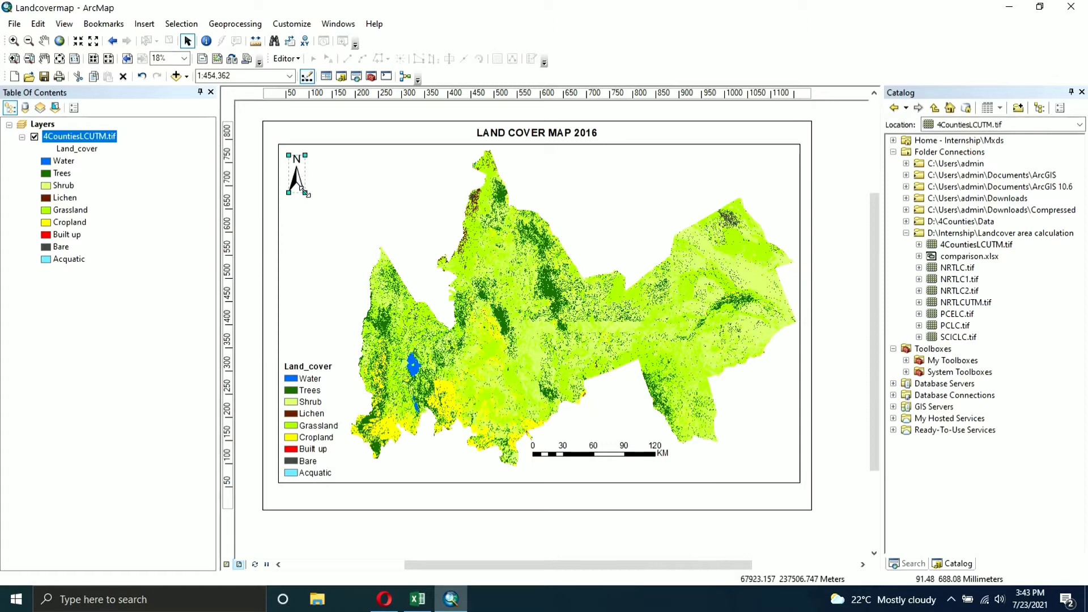
left_click(320, 233)
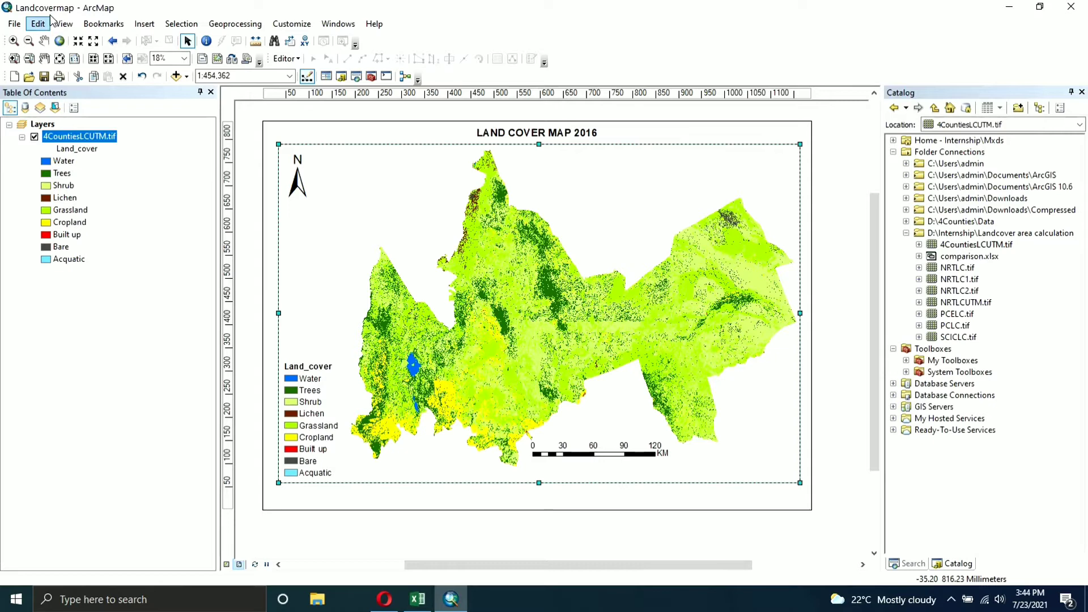
- Start a new labels-only graticule in Data Frame Properties with minor division ticks turned off
right_click(433, 194)
left_click(487, 439)
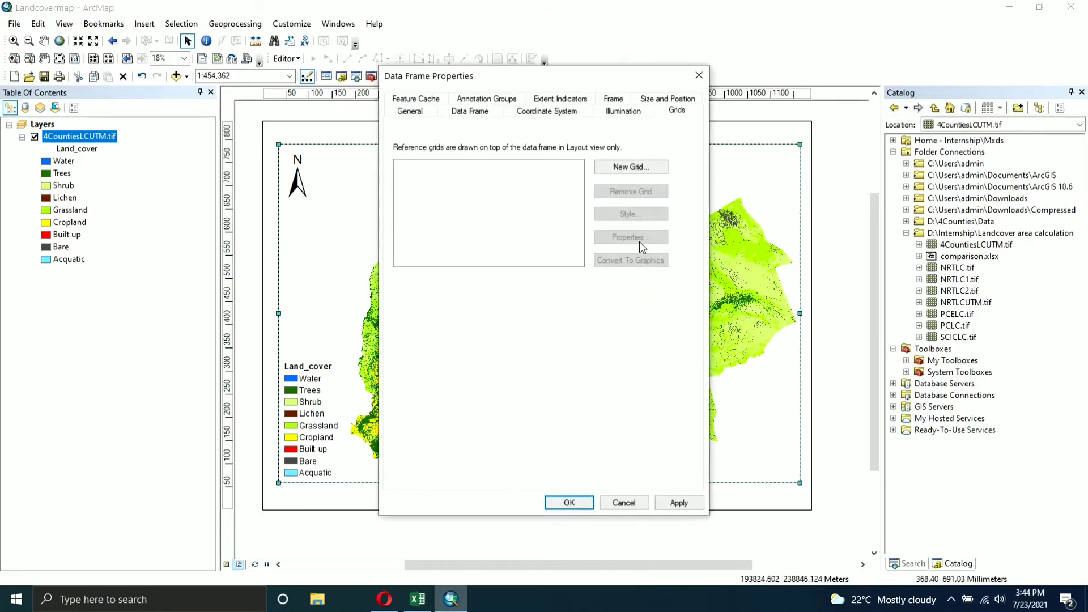
left_click(628, 166)
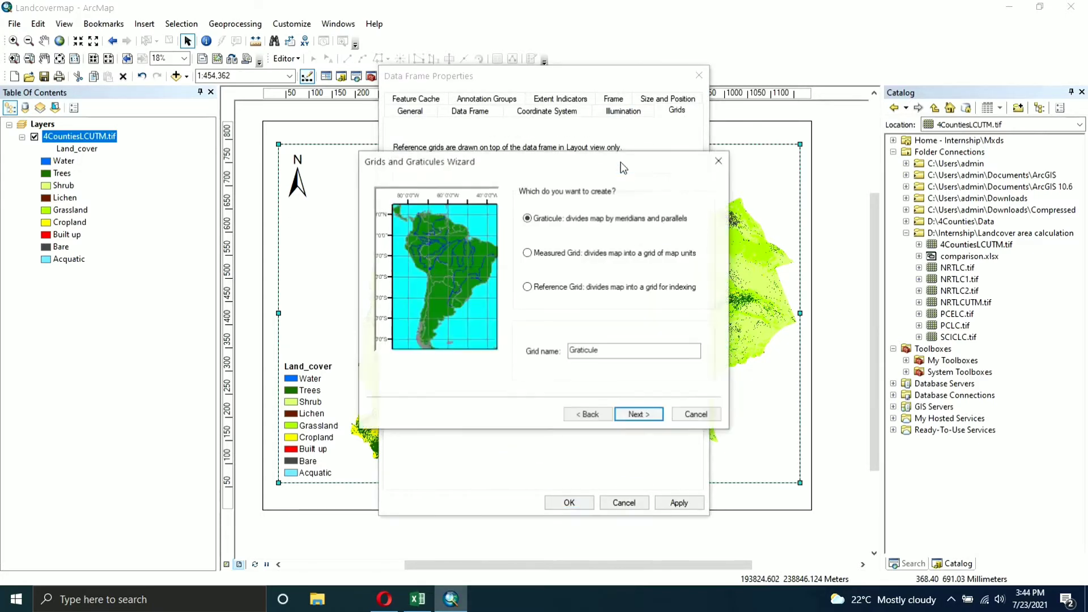
left_click(644, 415)
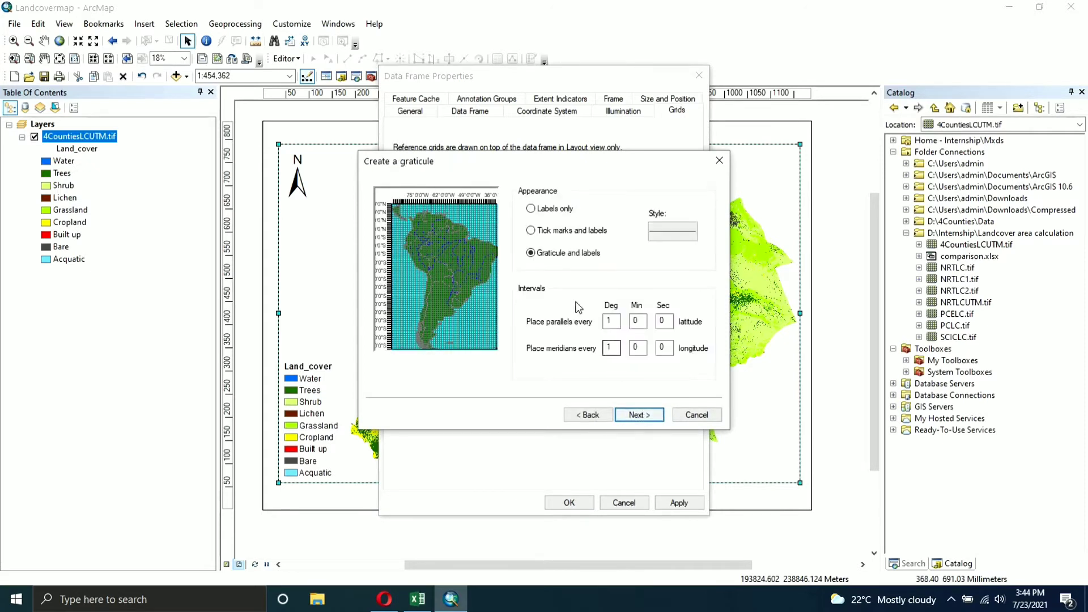
left_click(531, 209)
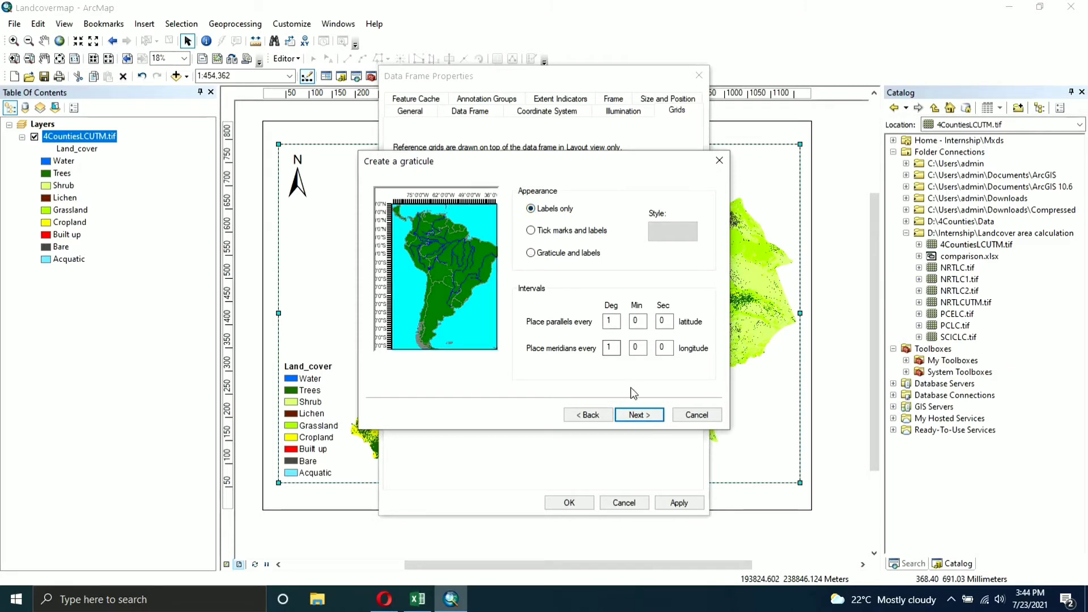
left_click(638, 414)
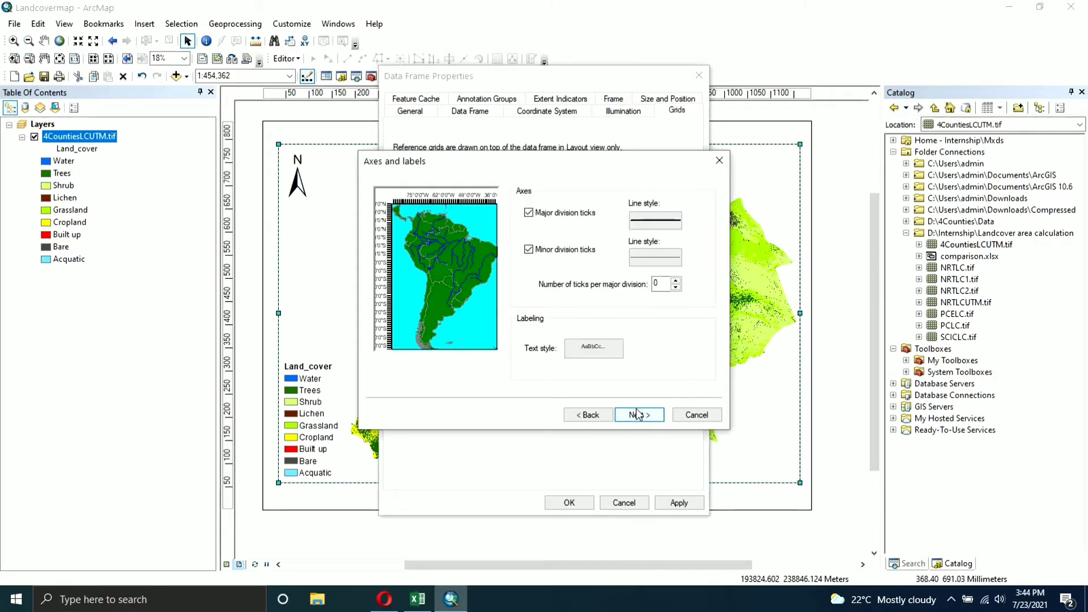
left_click(529, 250)
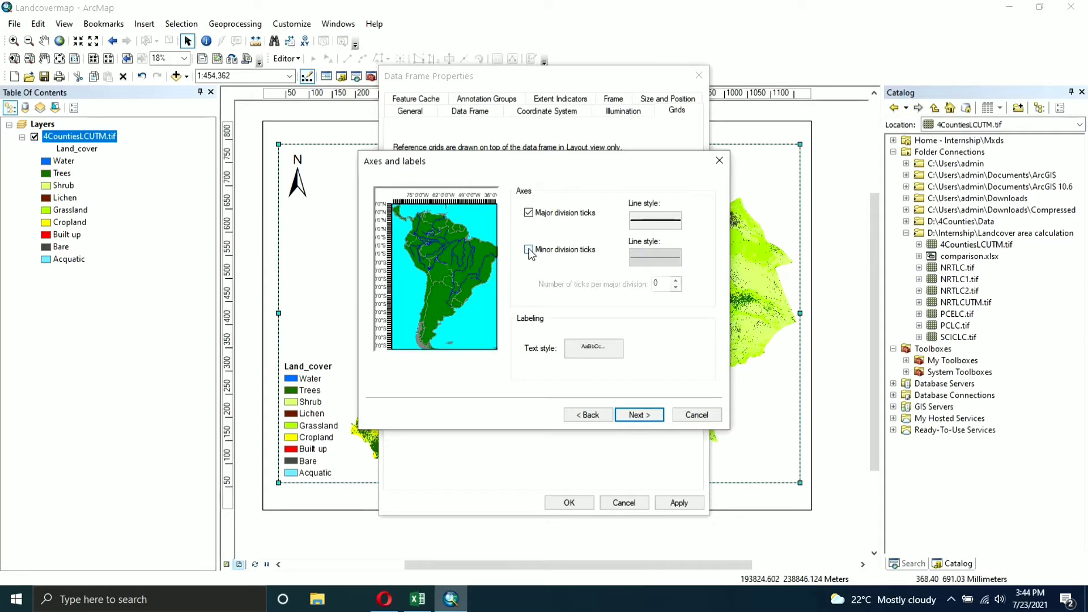
left_click(529, 250)
left_click(529, 250)
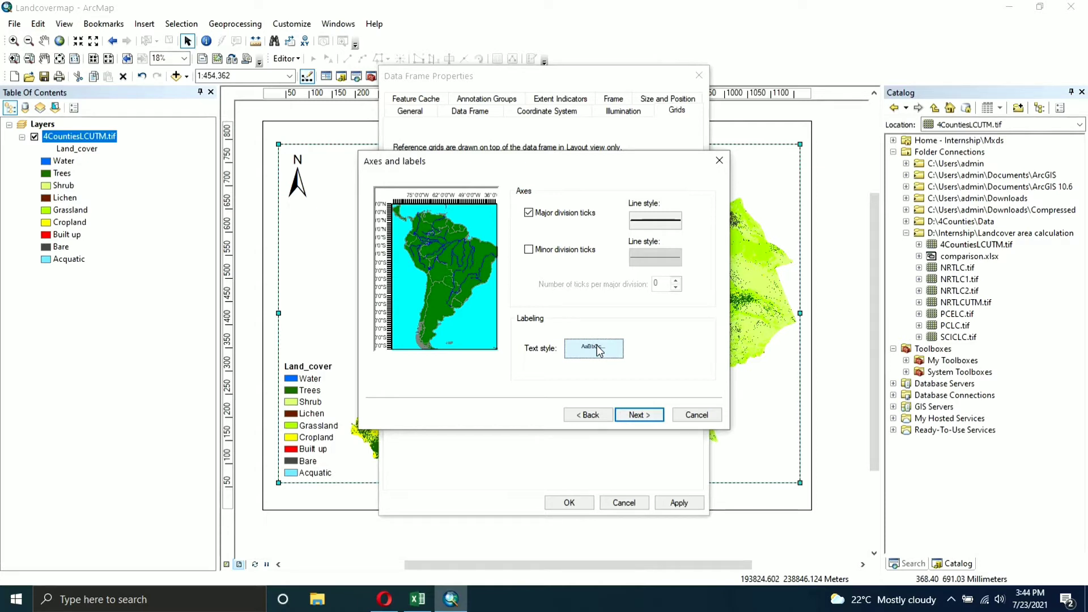
- Set the graticule label text size to 36, finish the wizard and apply the grid
left_click(599, 351)
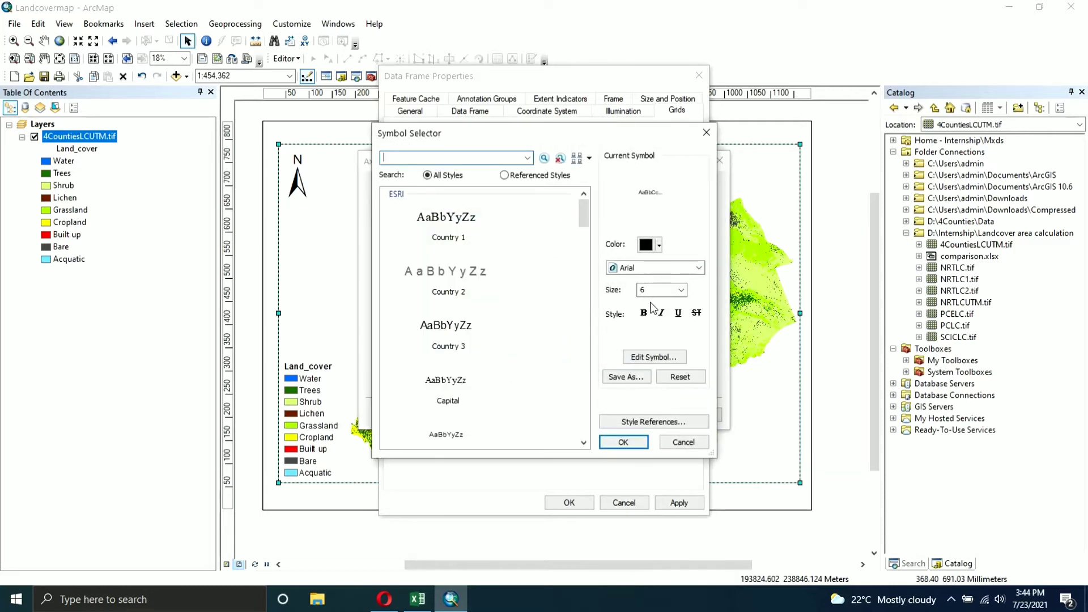
left_click(681, 291)
left_click_drag(684, 317, 683, 351)
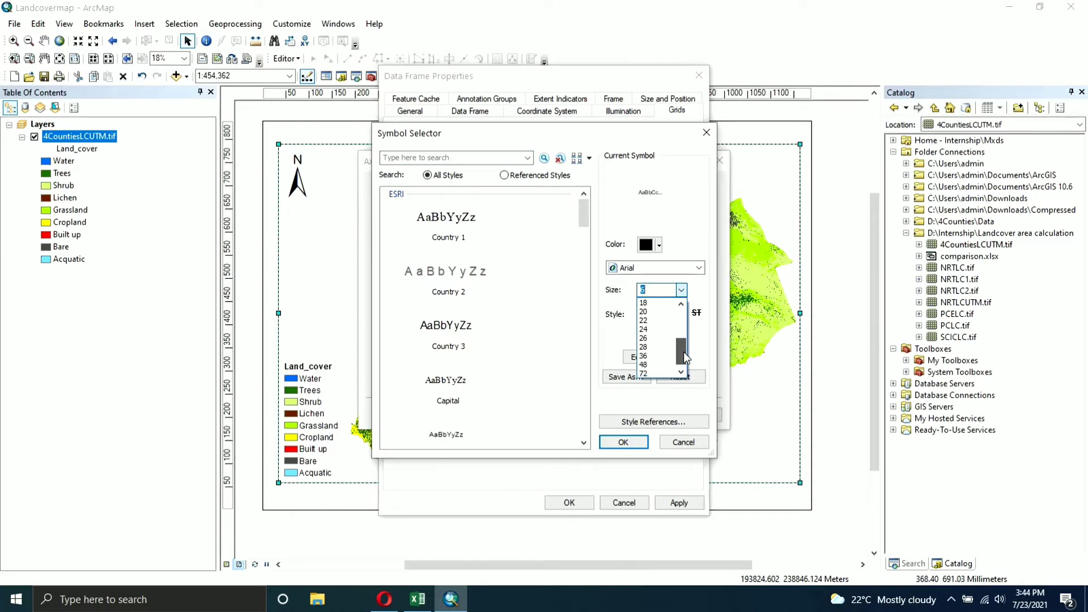
left_click(643, 364)
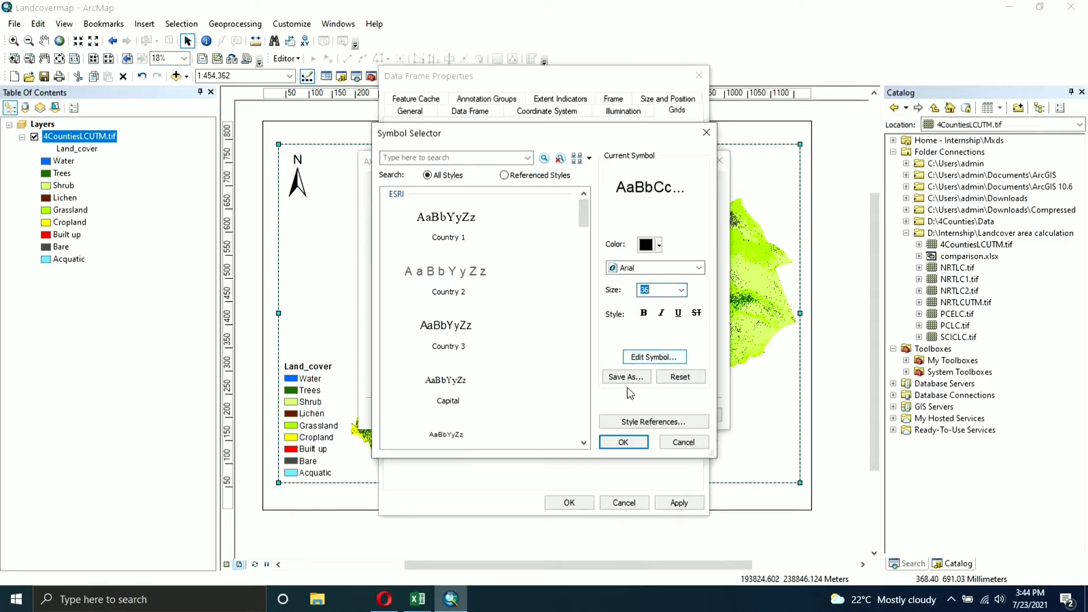
left_click(623, 443)
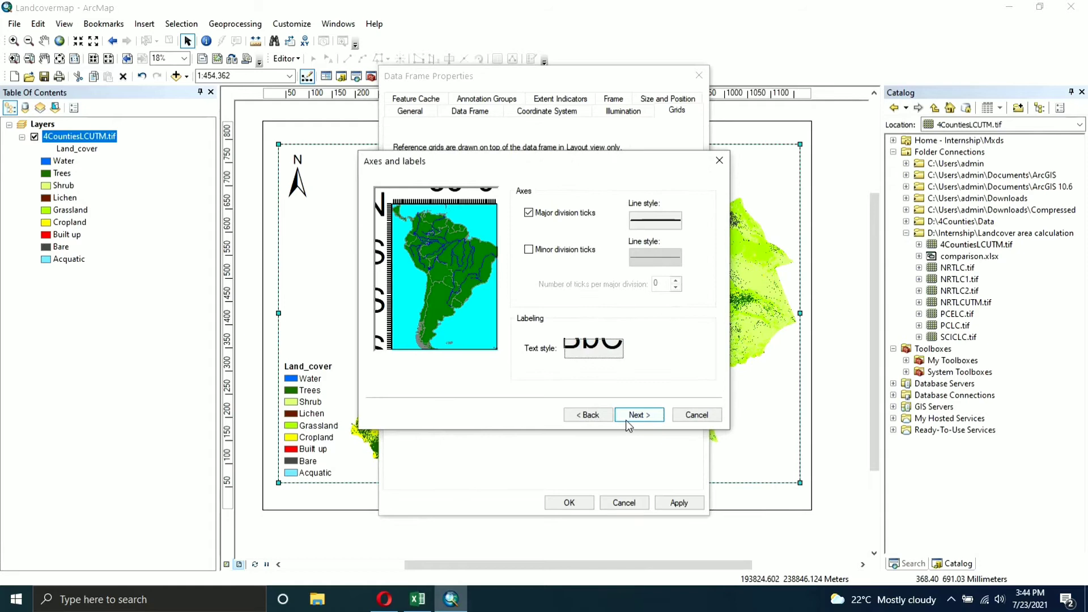
left_click(629, 415)
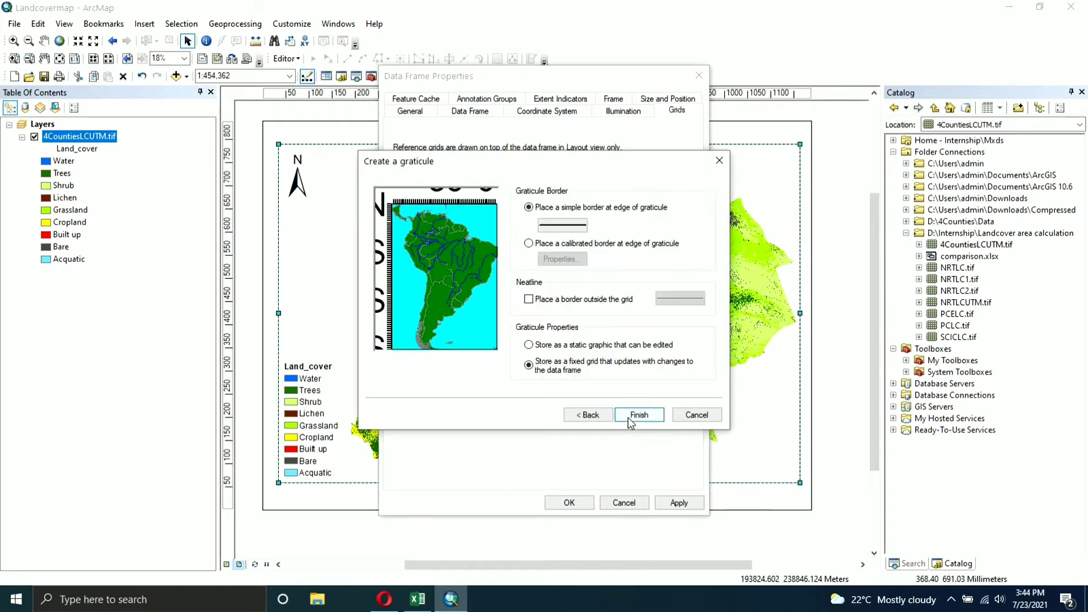
left_click(630, 417)
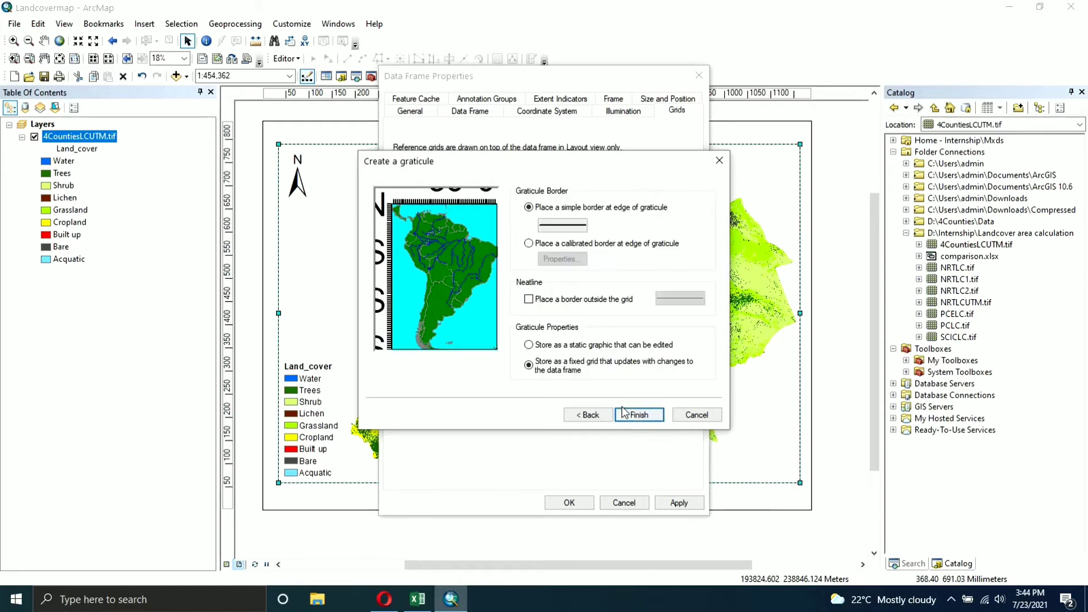
left_click(668, 501)
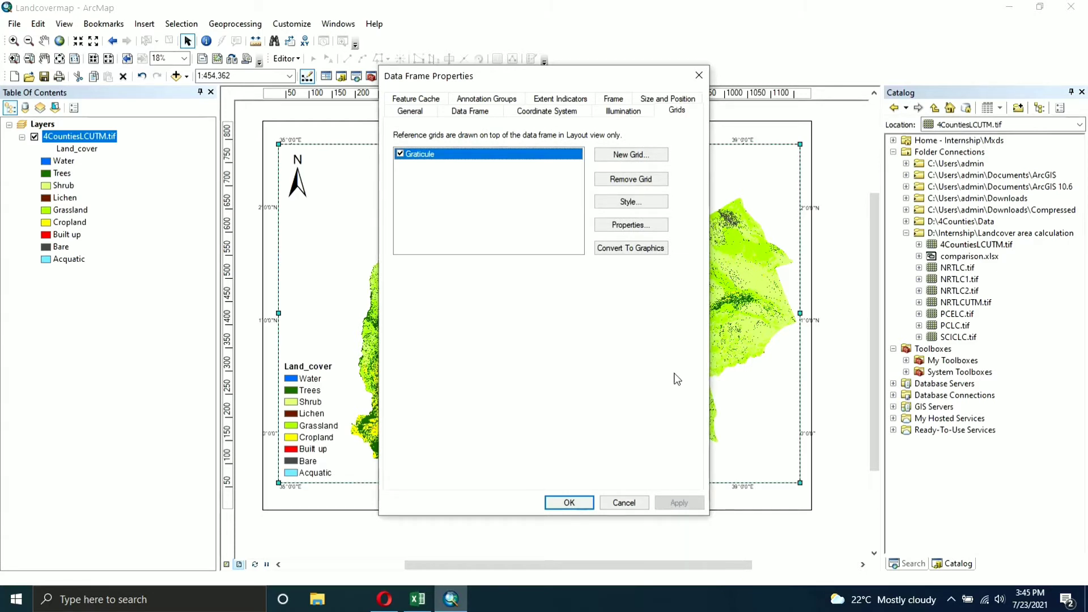
- Drop the graticule's right-axis labels, set label offset to 0 and make left labels vertical
left_click(617, 201)
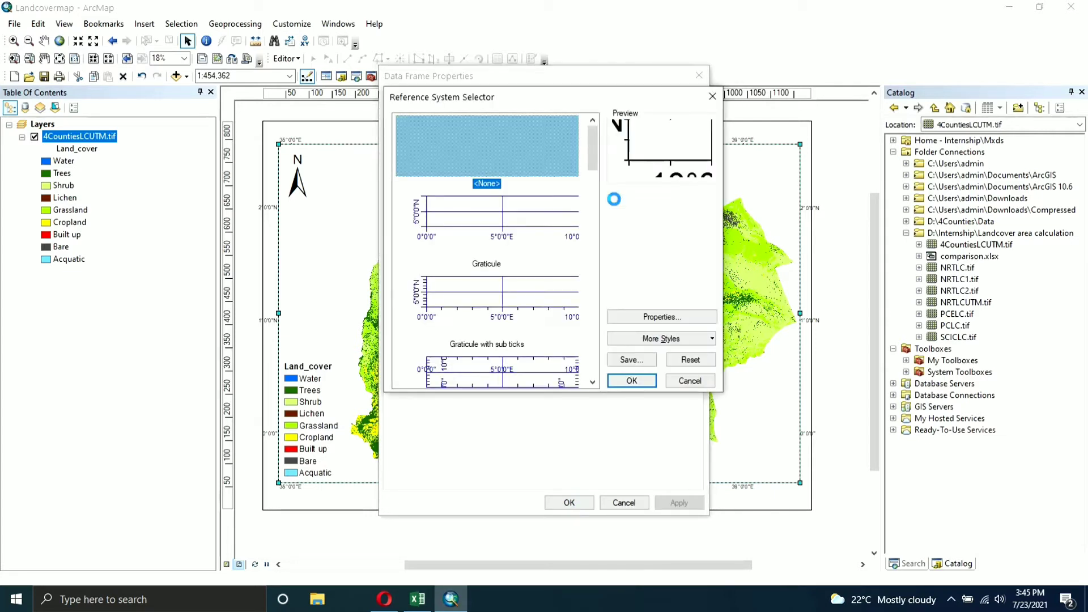
left_click(631, 316)
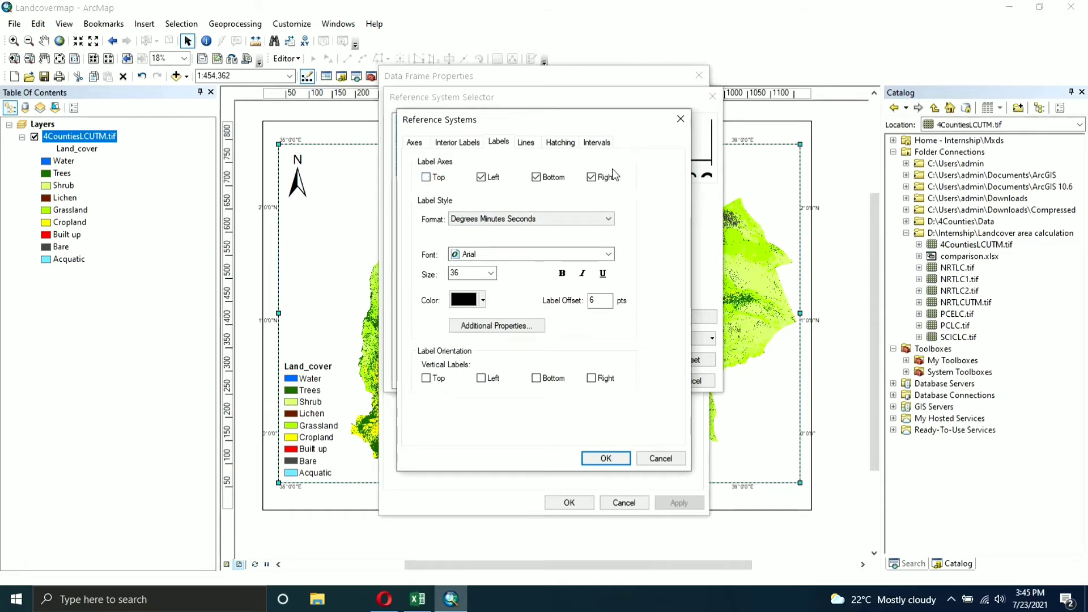
left_click(592, 178)
double_click(608, 301)
type("0")
left_click(481, 379)
- Set the graticule X and Y intervals to 2 degrees and apply the changes
left_click(589, 148)
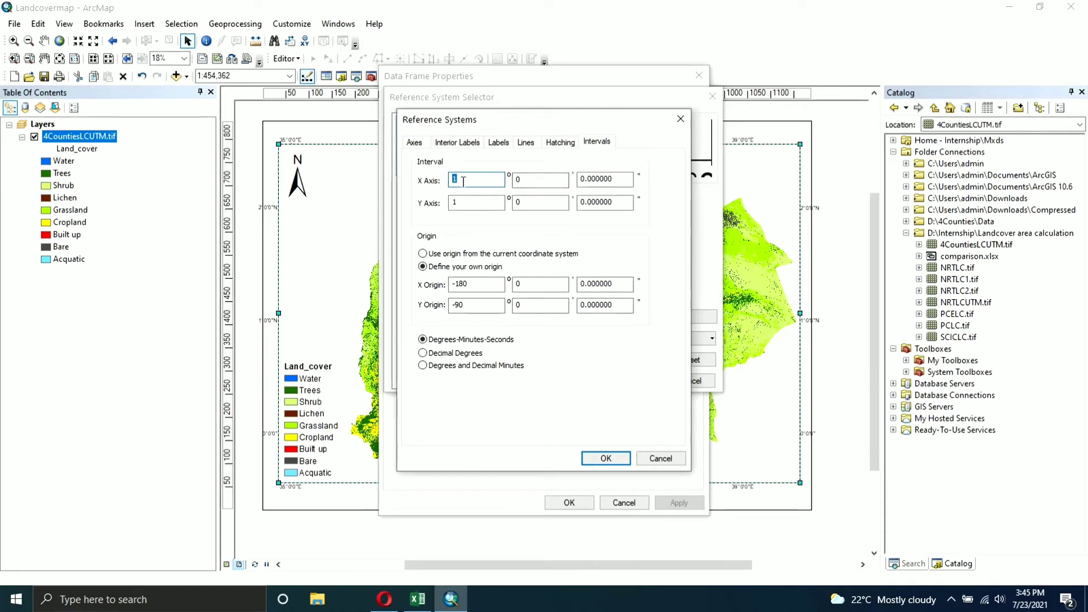
type("2")
left_click(459, 202)
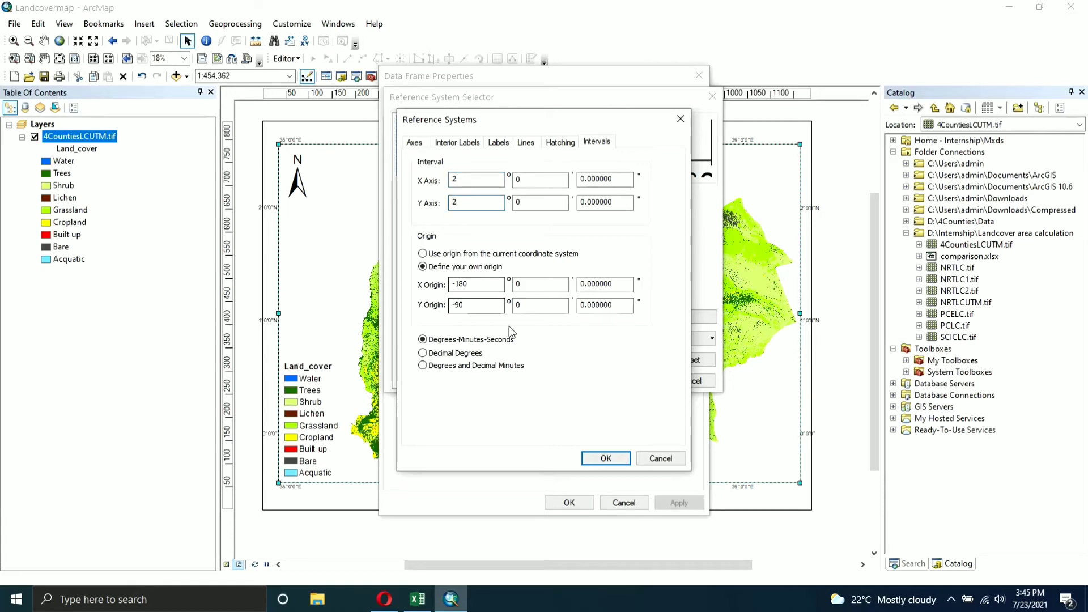
left_click(598, 460)
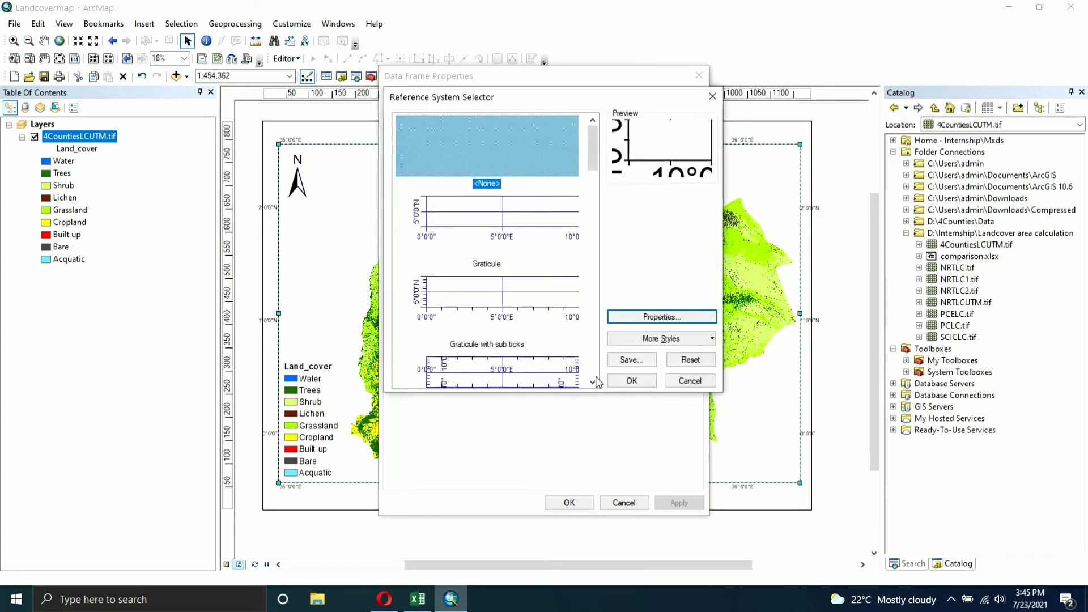
left_click(626, 379)
left_click(672, 502)
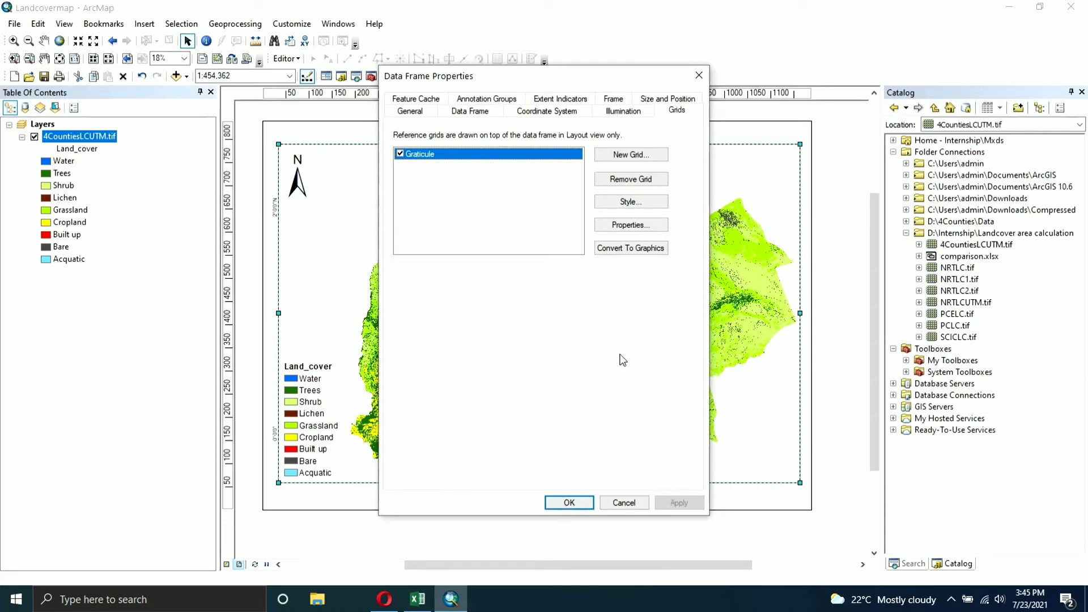
- Raise the graticule's coordinate label font size to 48 and apply it to the layout
left_click_drag(547, 76, 577, 88)
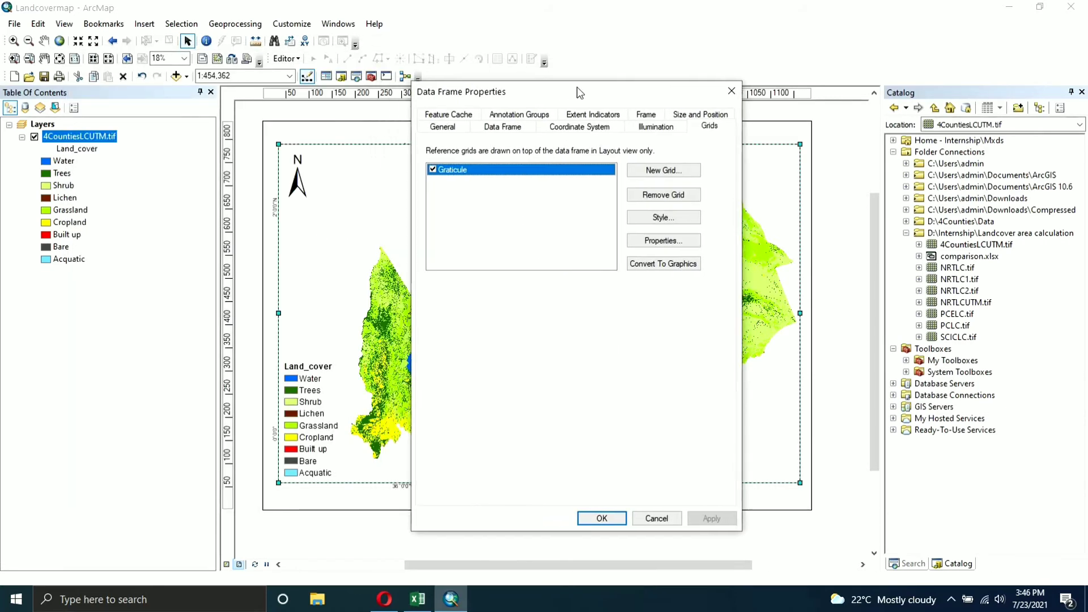
left_click(656, 219)
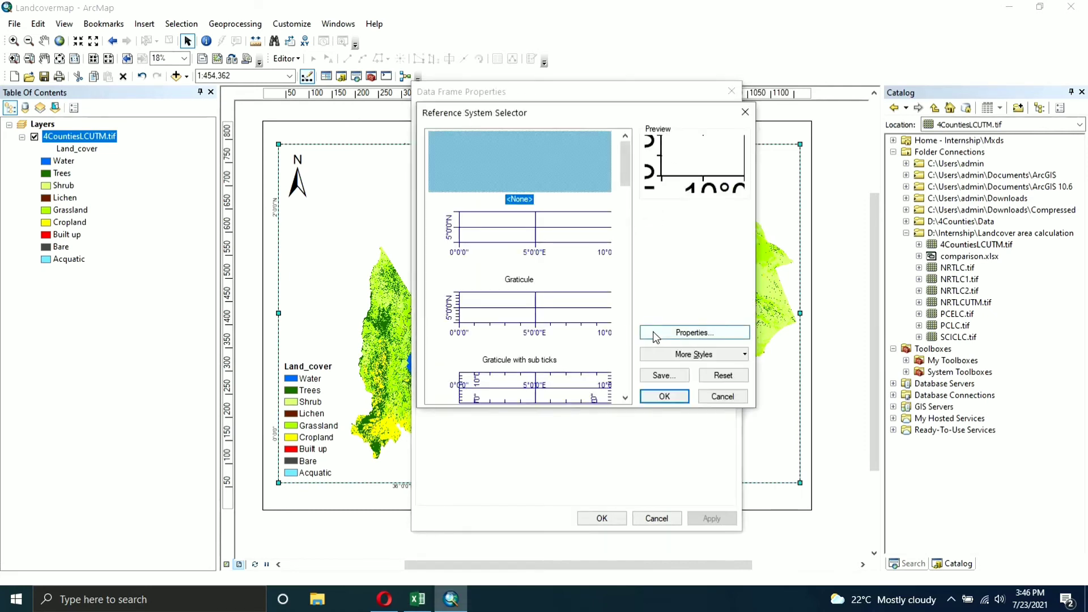
left_click(653, 332)
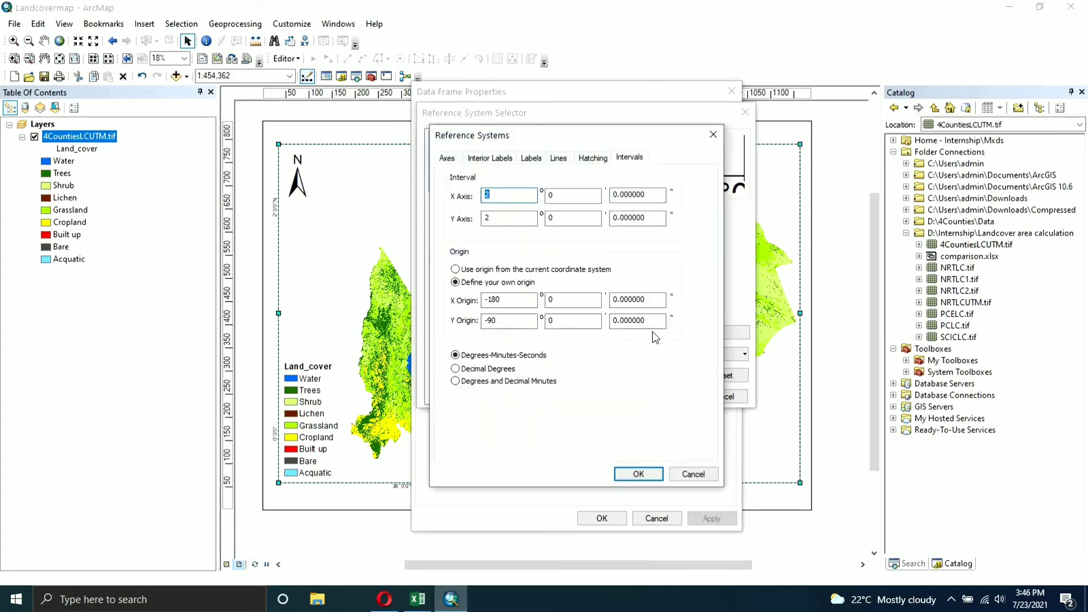
left_click(531, 159)
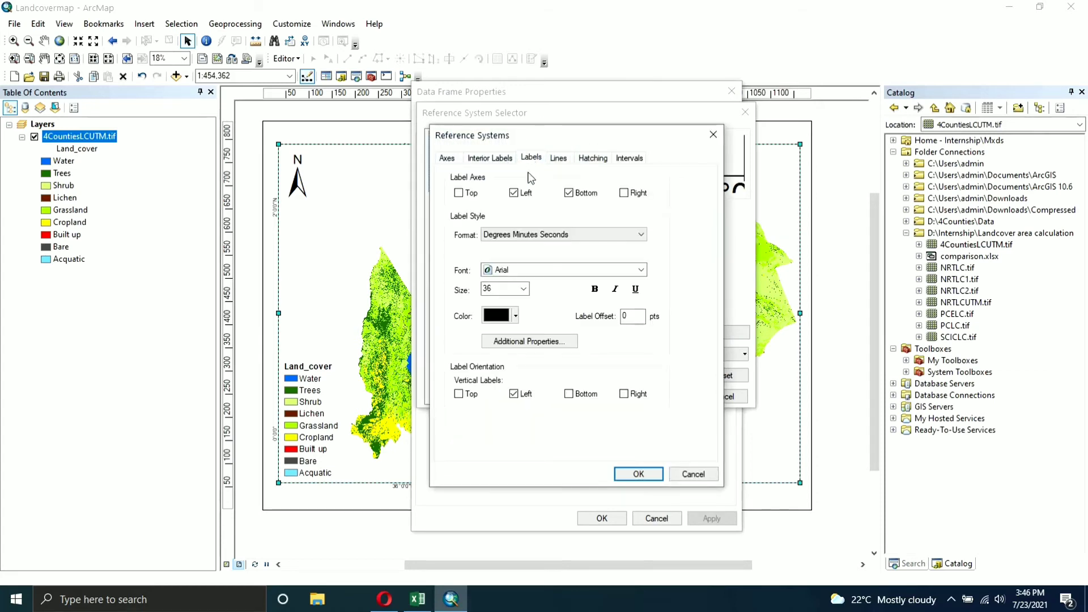
left_click(523, 289)
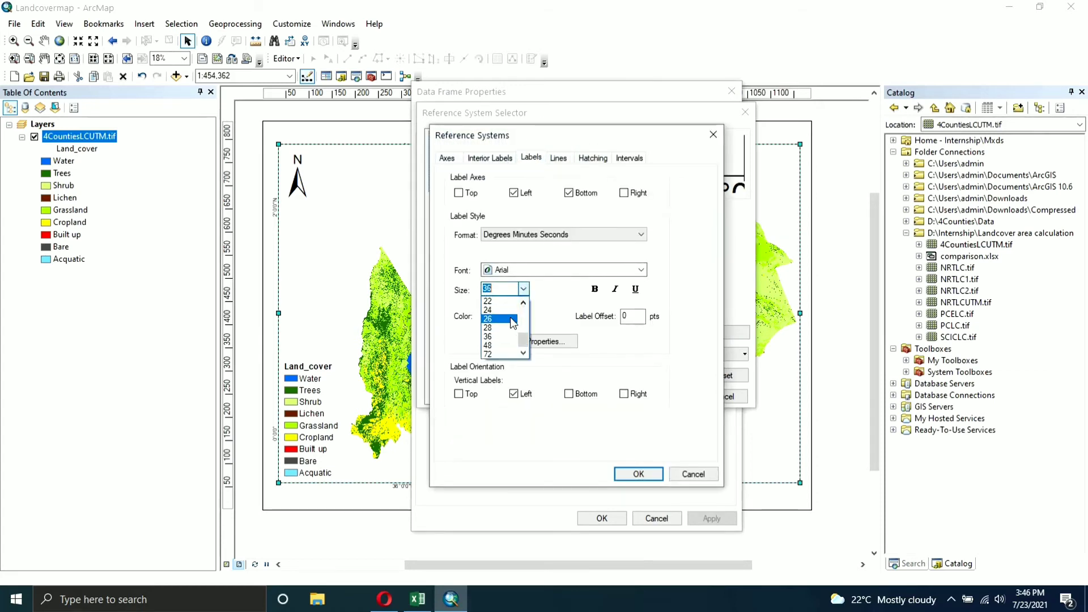
left_click(499, 346)
left_click(645, 478)
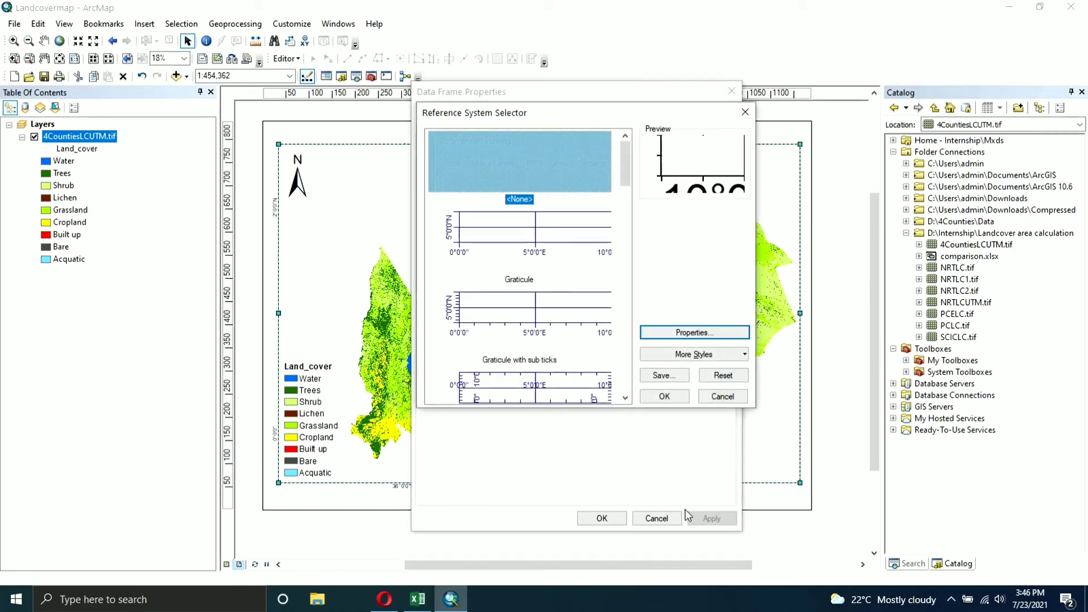
left_click(666, 396)
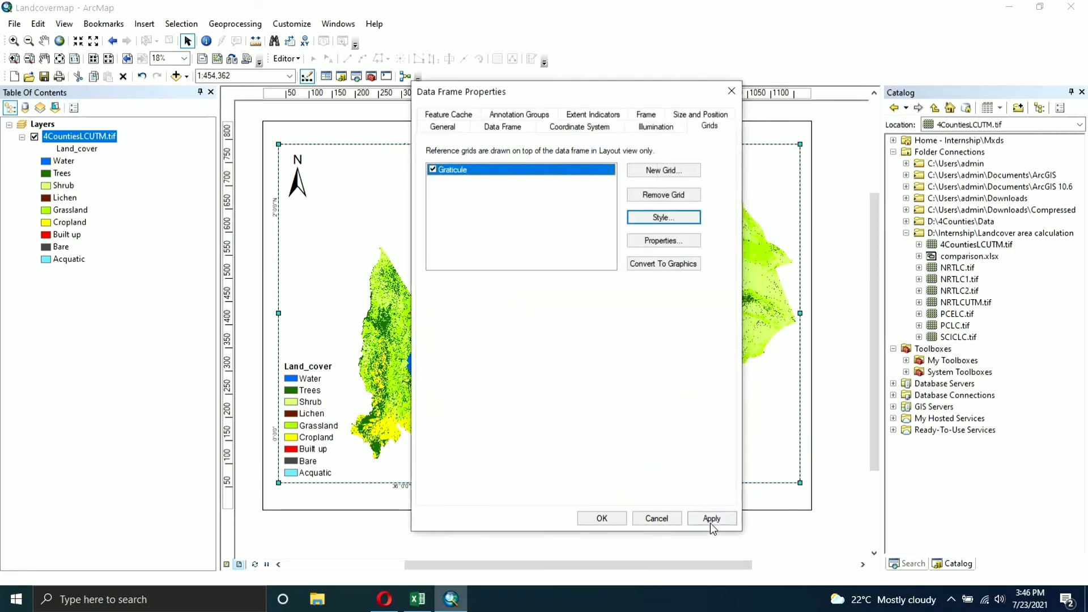
left_click(710, 519)
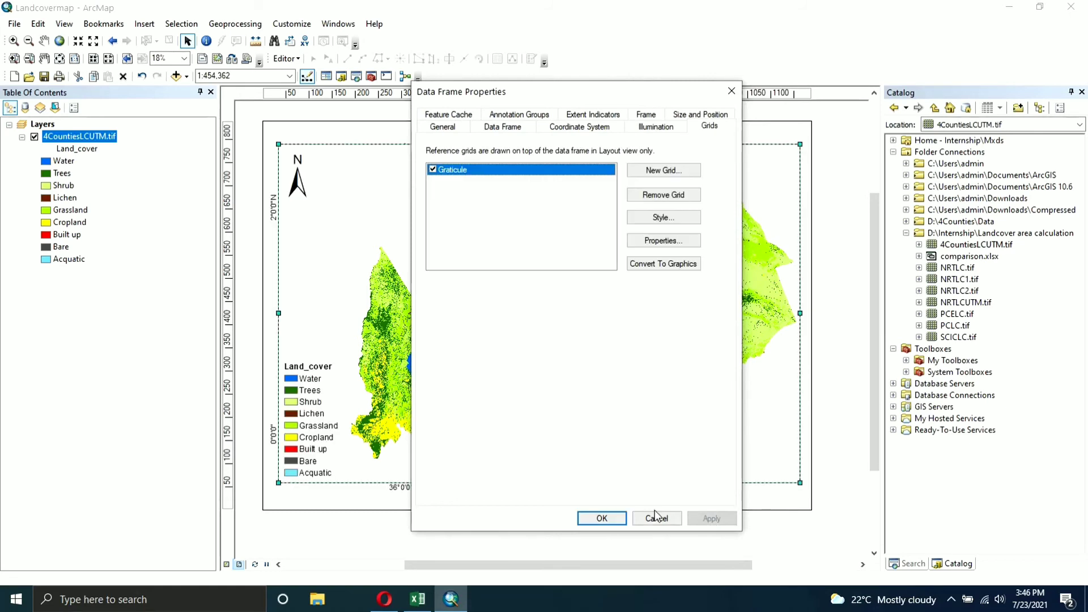
- Accept the Data Frame Properties, then browse Insert > Dynamic Text without adding anything
left_click(600, 518)
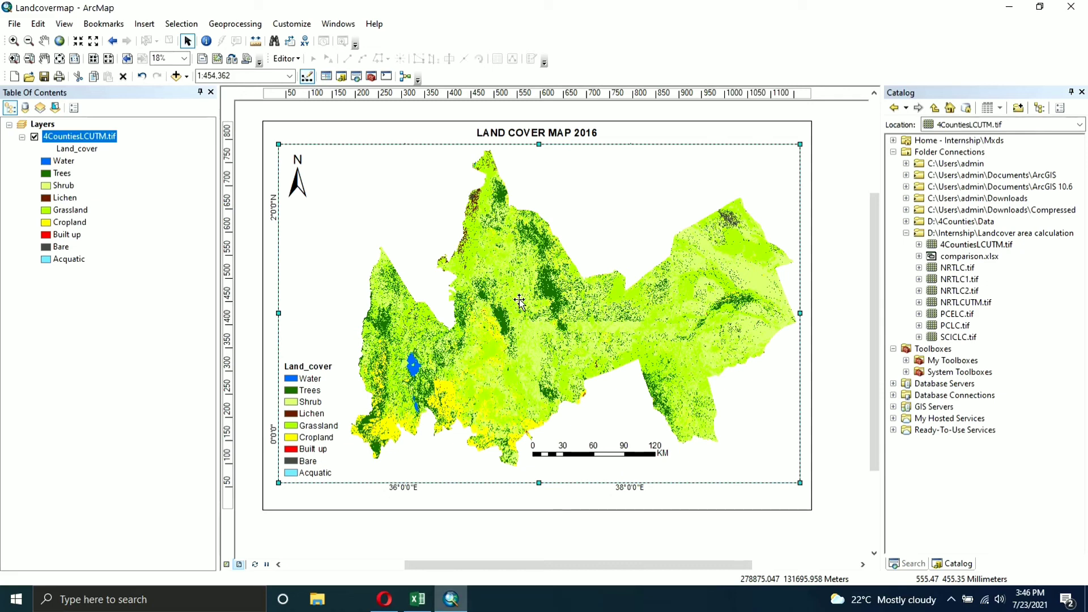
left_click(143, 29)
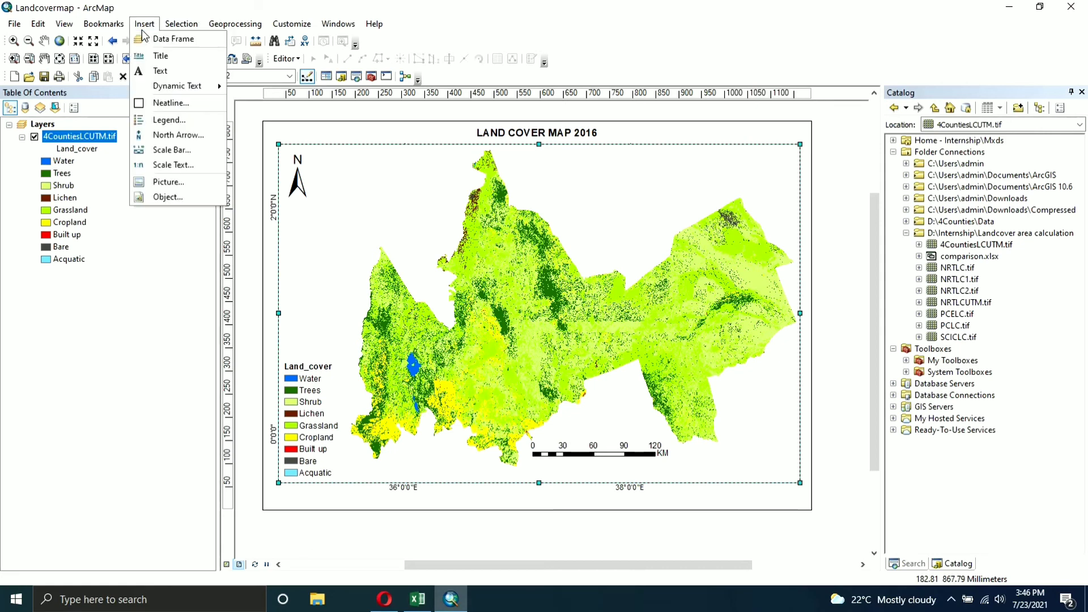
mouse_move(177, 93)
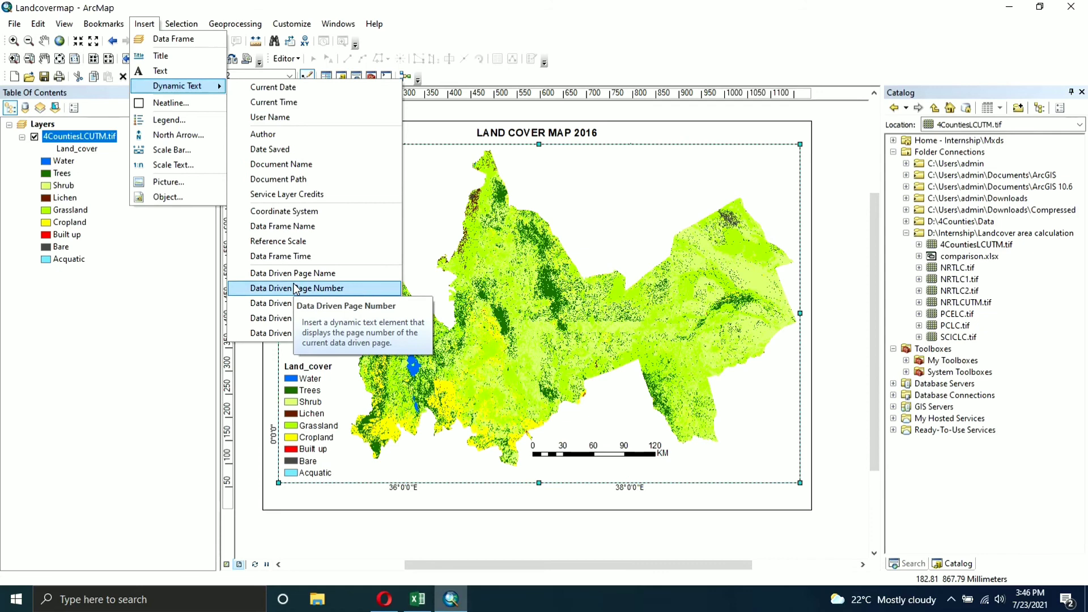
left_click(420, 113)
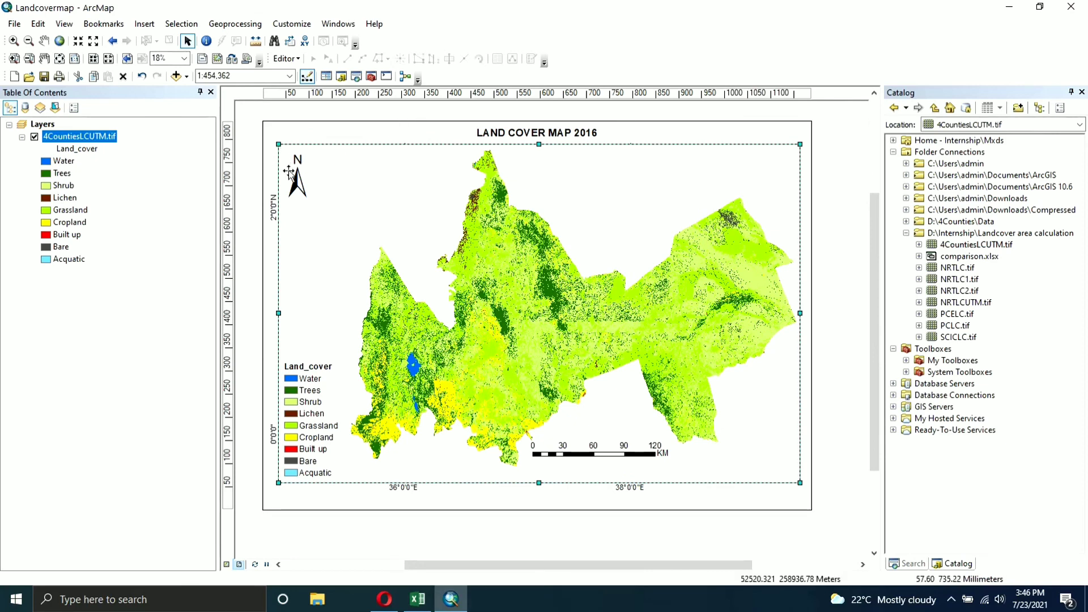
- Open Export Map and keep PDF as the file type for Landcovermap
left_click(13, 26)
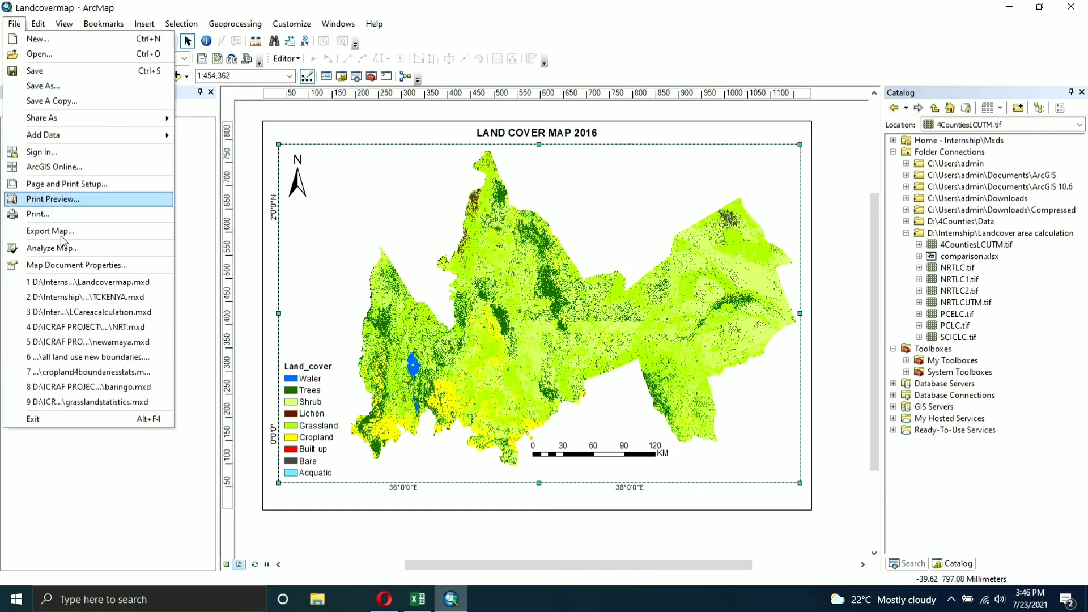
left_click(50, 231)
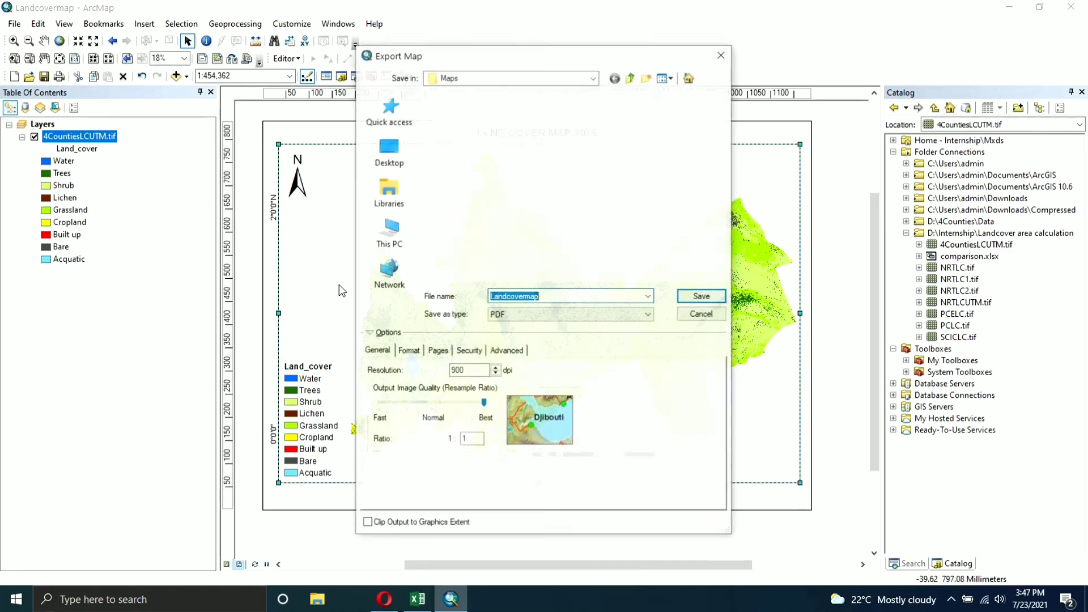
left_click(542, 320)
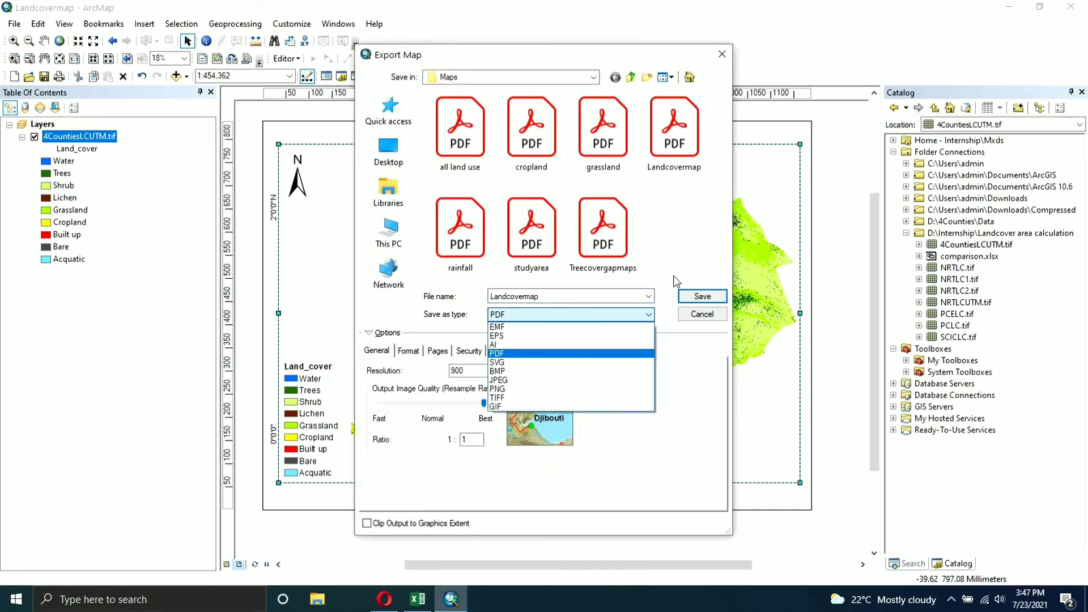
left_click(712, 318)
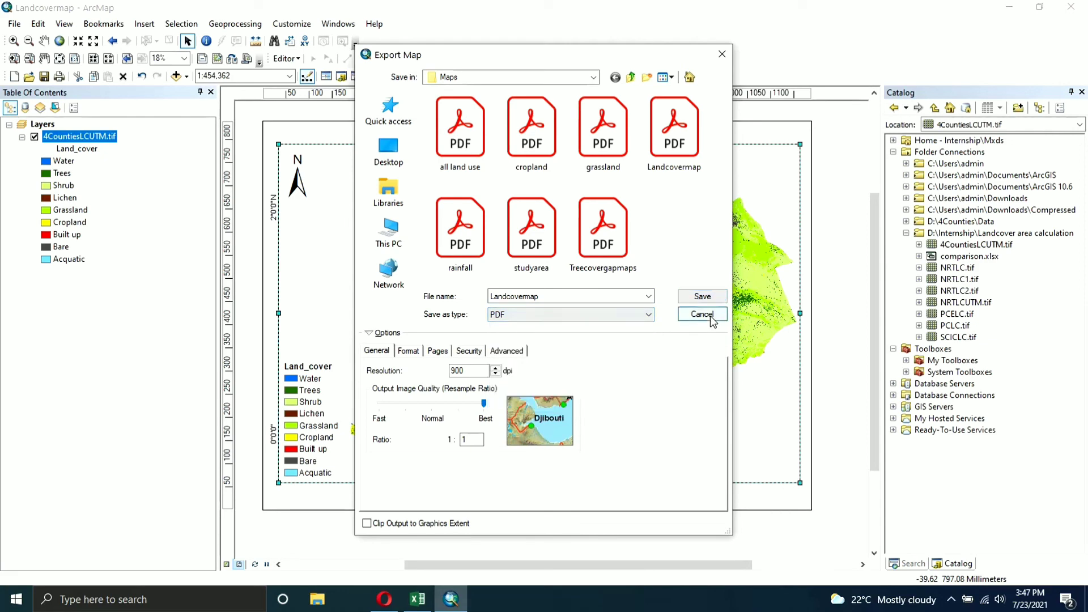